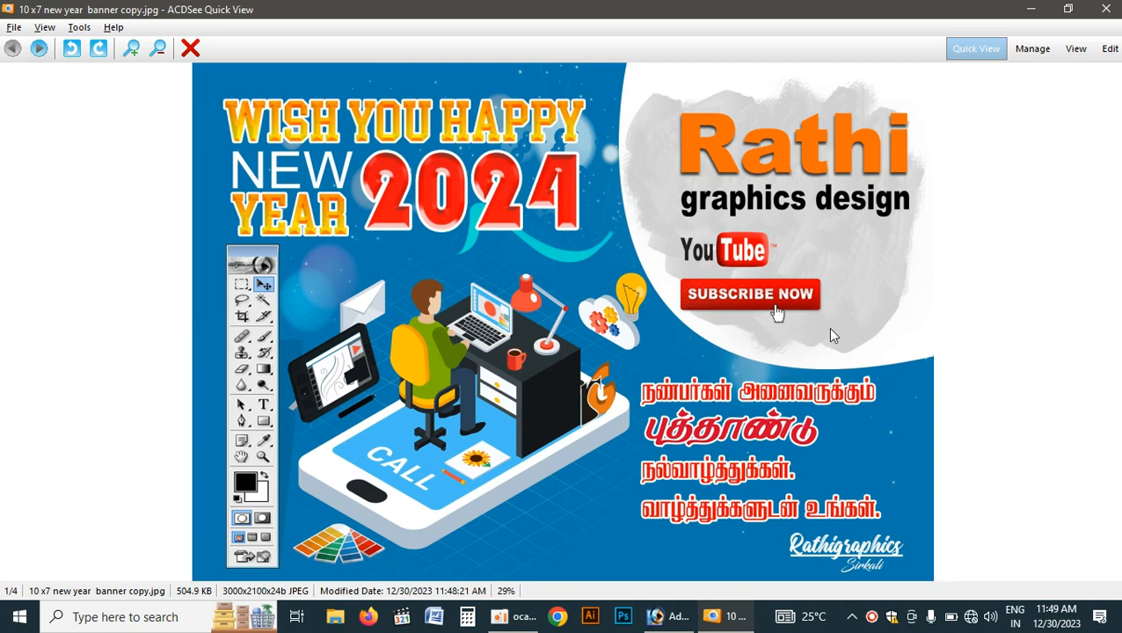
Close the image preview, switch to Photoshop and open "10 x7 new year banner.psd" without updating its text layers.
{"action": "left_click", "coordinate": [1105, 9]}
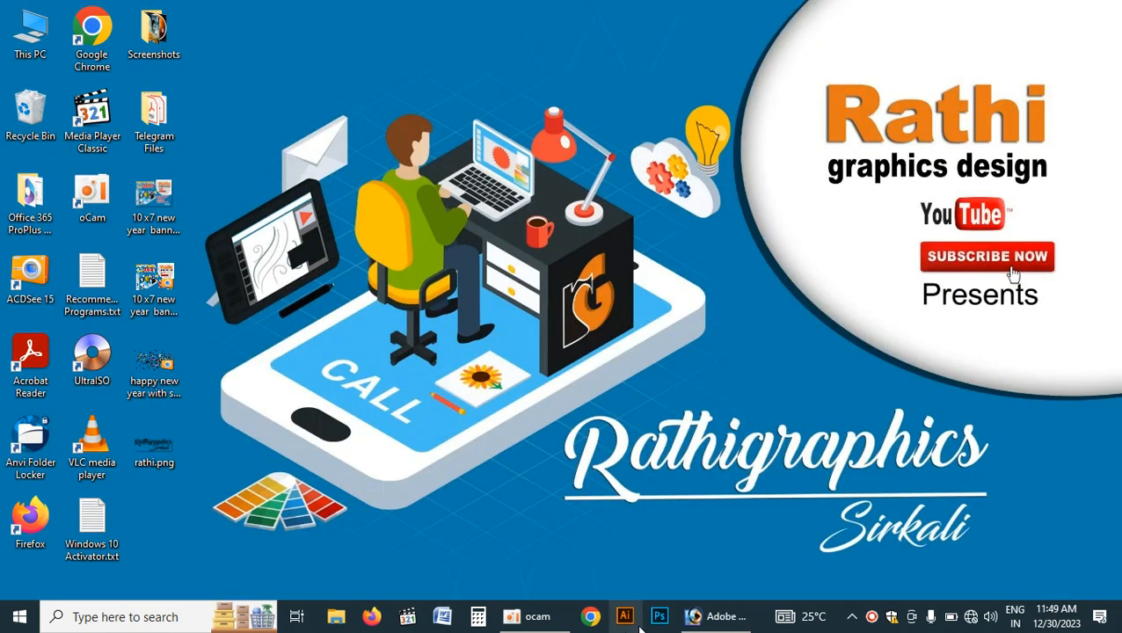
{"action": "left_click", "coordinate": [717, 616]}
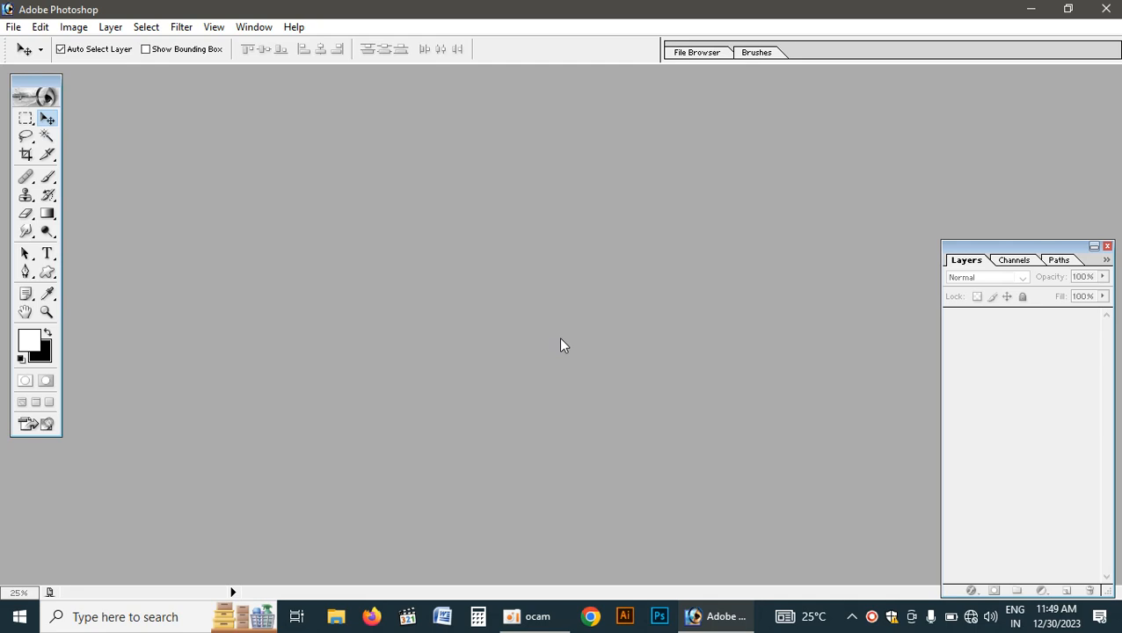
{"action": "double_click", "coordinate": [563, 345]}
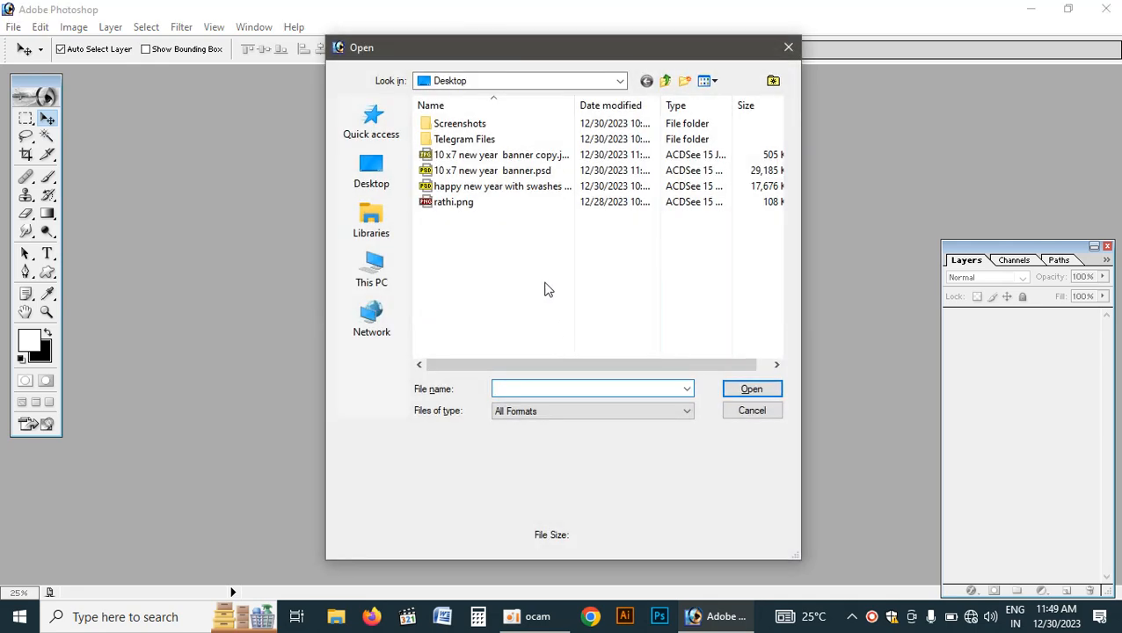
{"action": "left_click", "coordinate": [541, 171]}
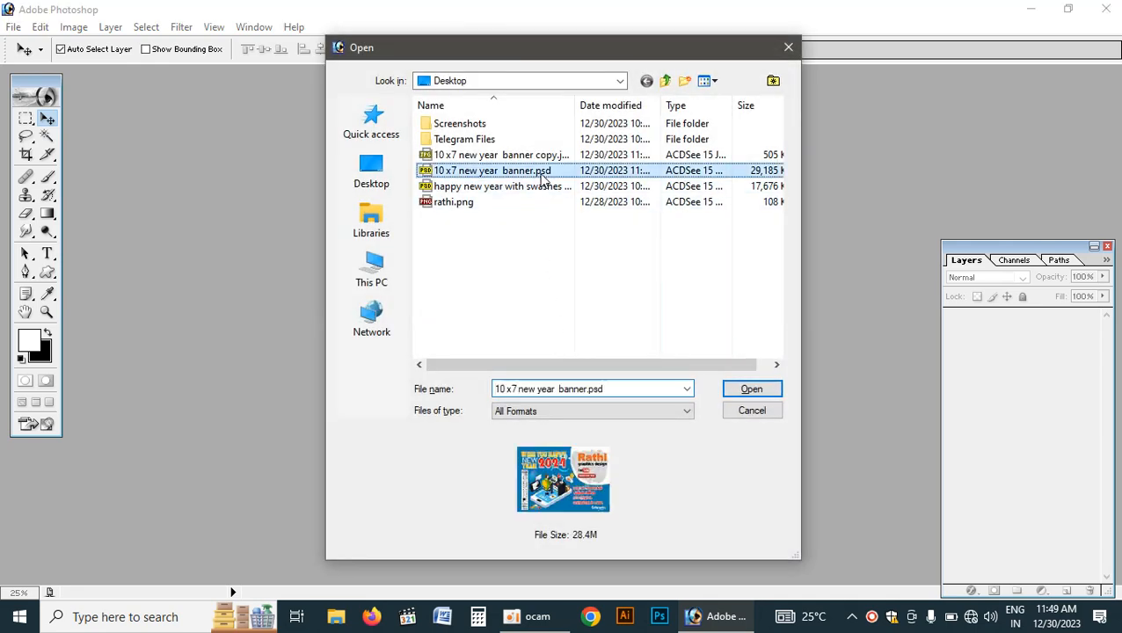
{"action": "left_click", "coordinate": [752, 388]}
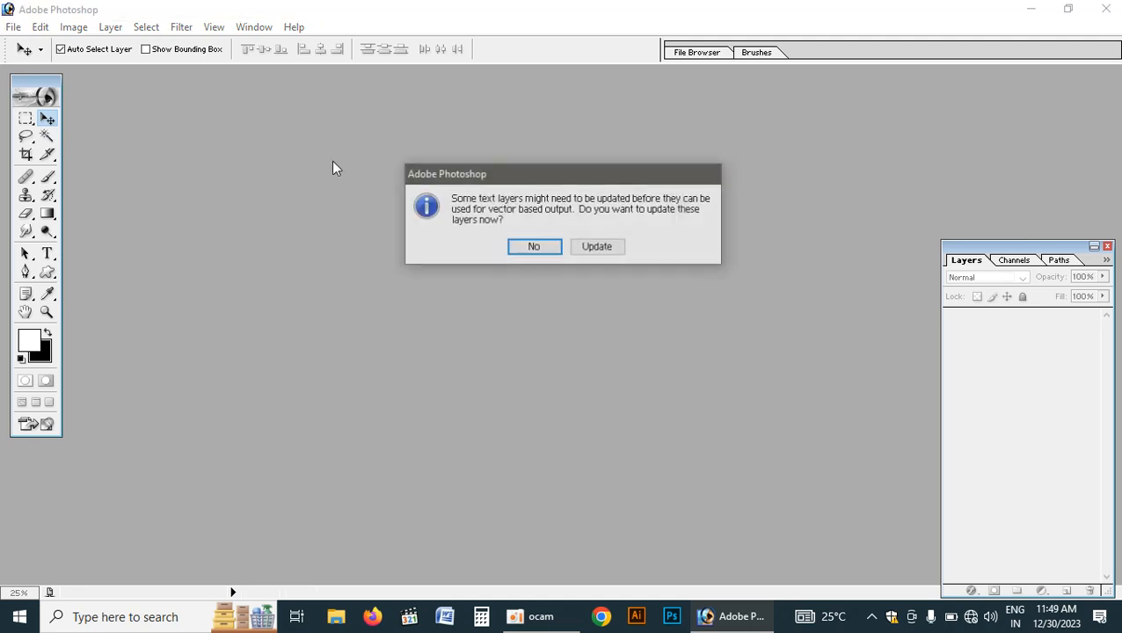
{"action": "left_click", "coordinate": [533, 249]}
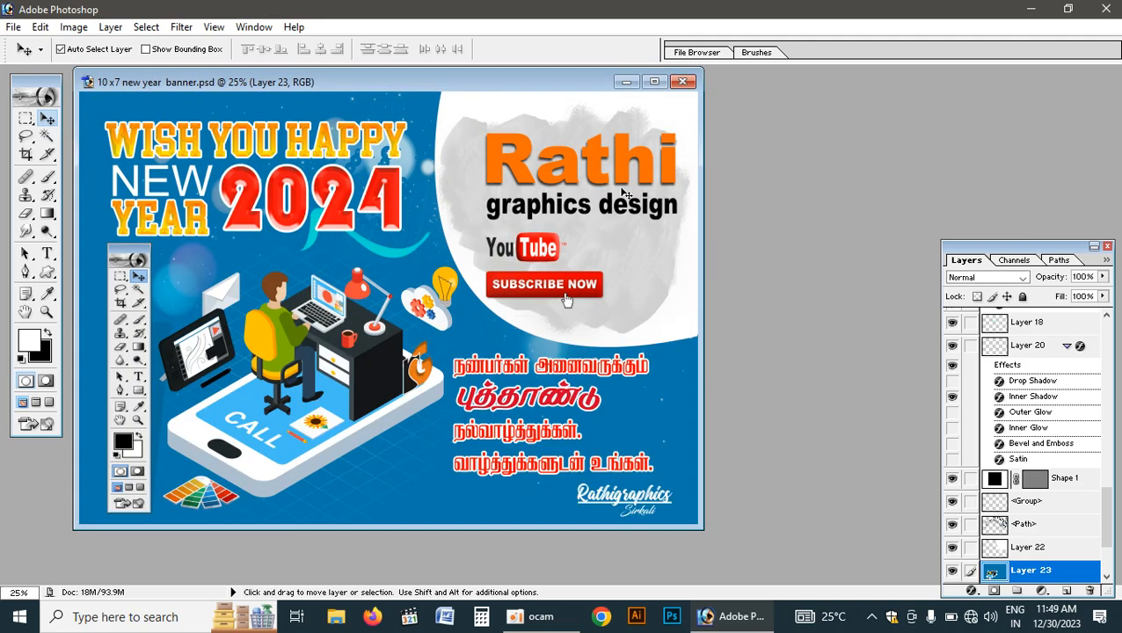
Check the banner's document width, height and resolution in Image Size, leaving them as they are.
{"action": "key", "text": "alt"}
{"action": "key", "text": "alt+i"}
{"action": "key", "text": "i"}
{"action": "key", "text": "Tab"}
{"action": "key", "text": "Tab"}
{"action": "key", "text": "Tab"}
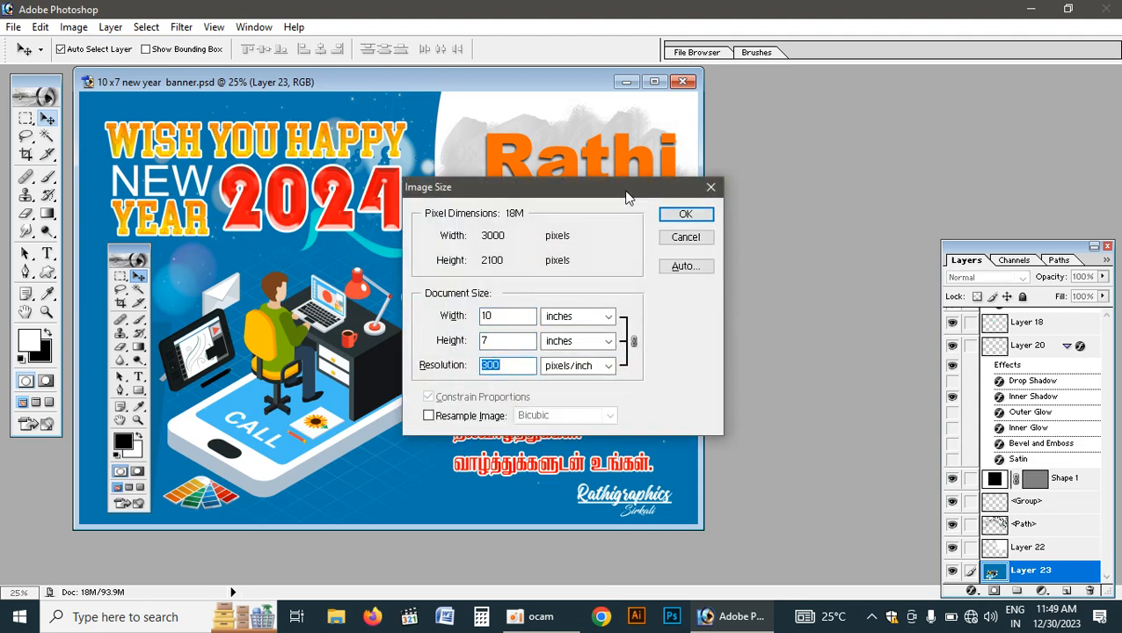
{"action": "key", "text": "Escape"}
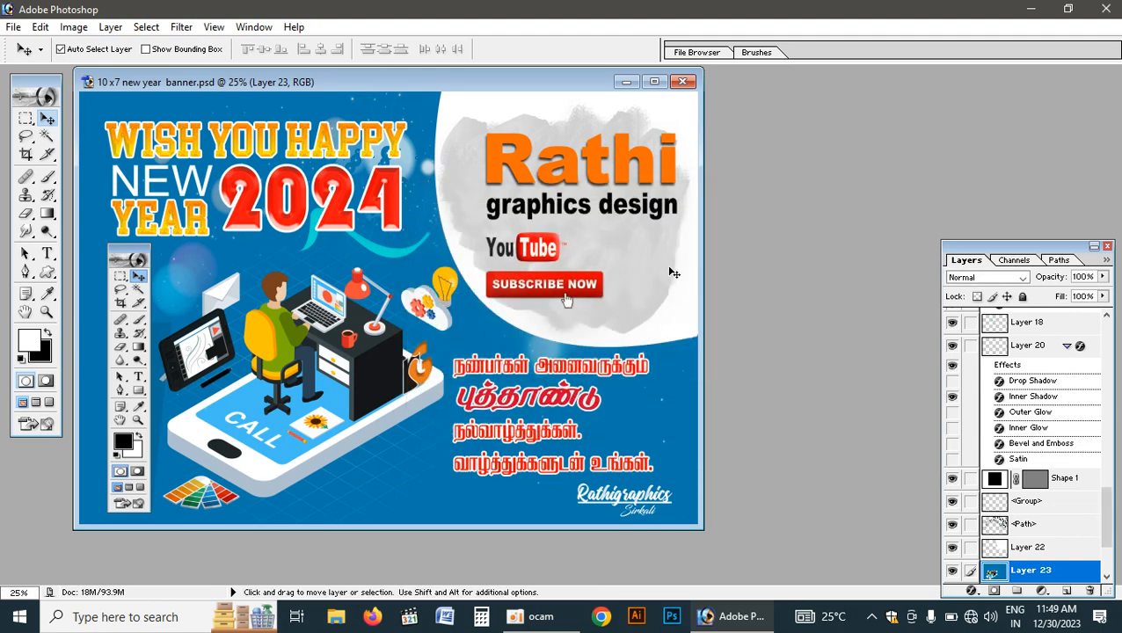
Create a new white RGB document 10 inches wide and 7 inches high at 300 pixels/inch.
{"action": "key", "text": "ctrl+n"}
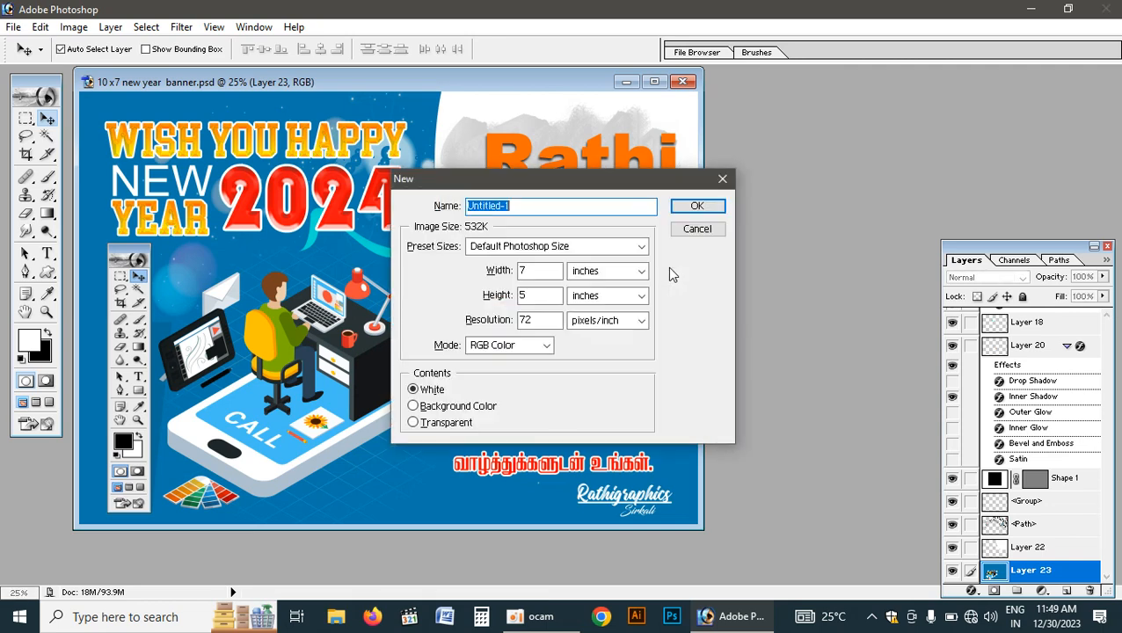
{"action": "key", "text": "Tab"}
{"action": "key", "text": "Tab"}
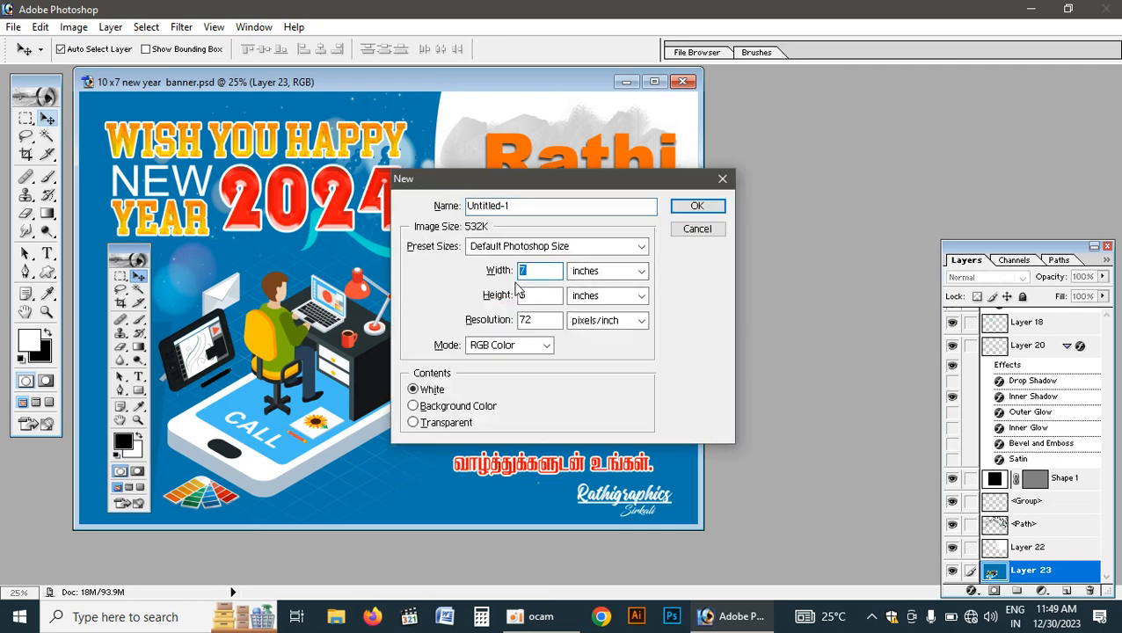
{"action": "type", "text": "10"}
{"action": "key", "text": "Tab"}
{"action": "key", "text": "Tab"}
{"action": "type", "text": "7"}
{"action": "key", "text": "Tab"}
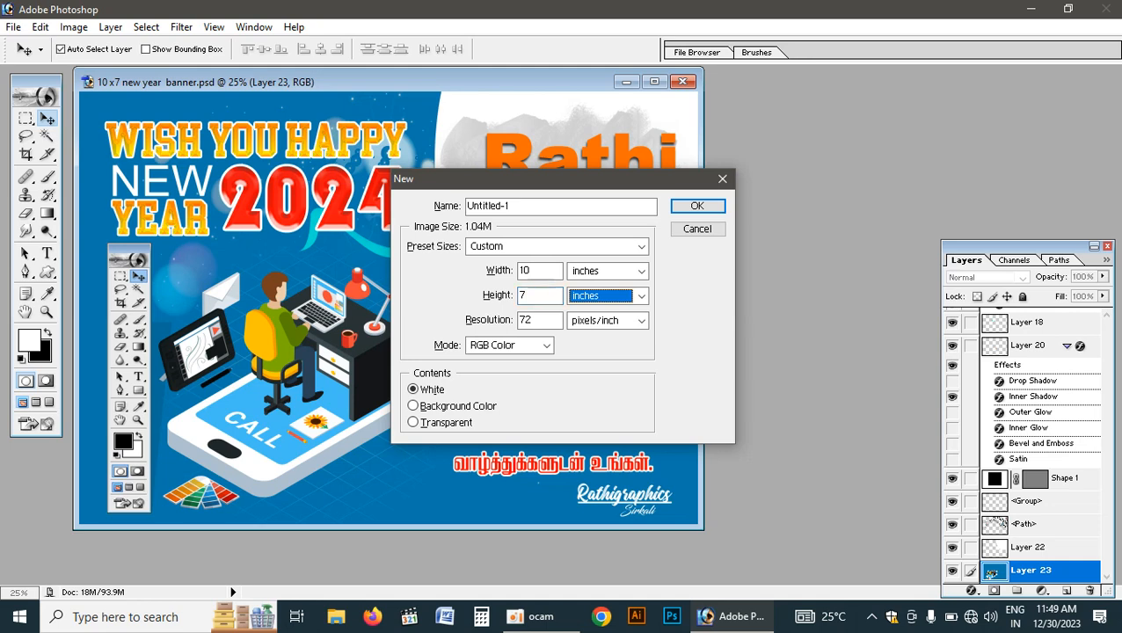
{"action": "key", "text": "Tab"}
{"action": "type", "text": "300"}
{"action": "key", "text": "Return"}
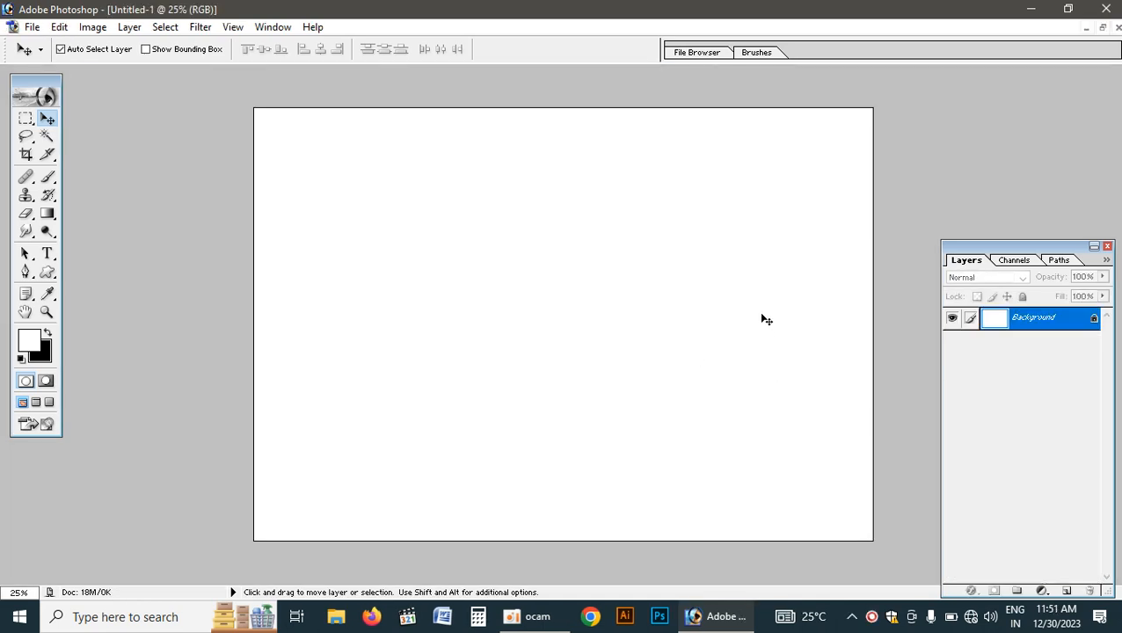
Copy the blue desk-and-phone illustration layer from the banner into the new document and position it over the canvas.
{"action": "left_click", "coordinate": [1103, 29]}
{"action": "left_click", "coordinate": [395, 118]}
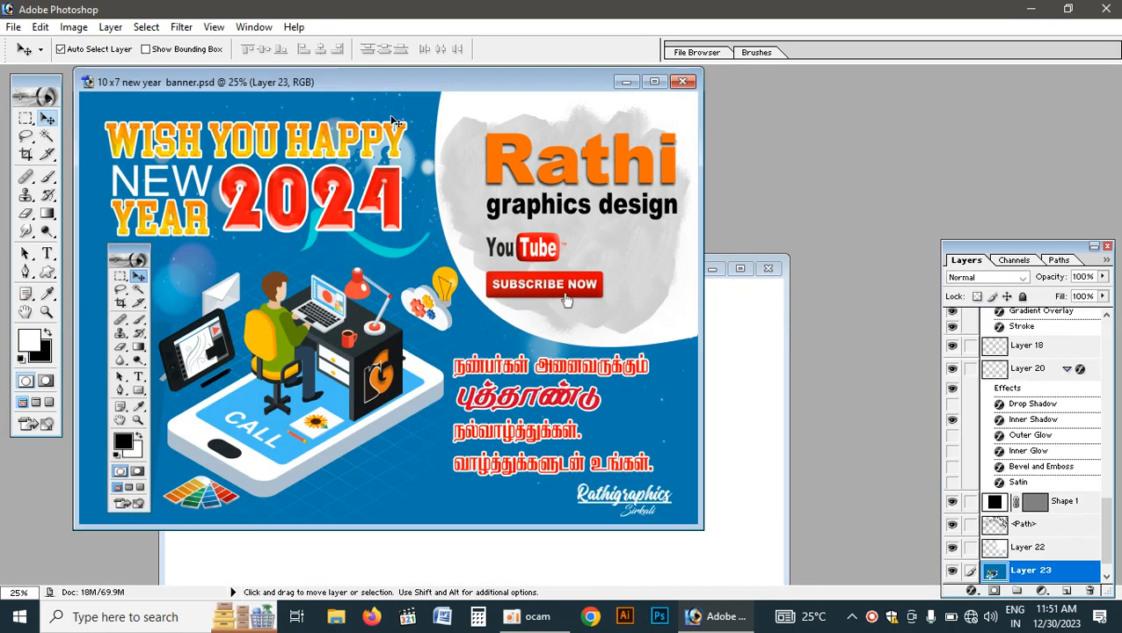
{"action": "left_click_drag", "start_coordinate": [426, 484], "coordinate": [556, 570]}
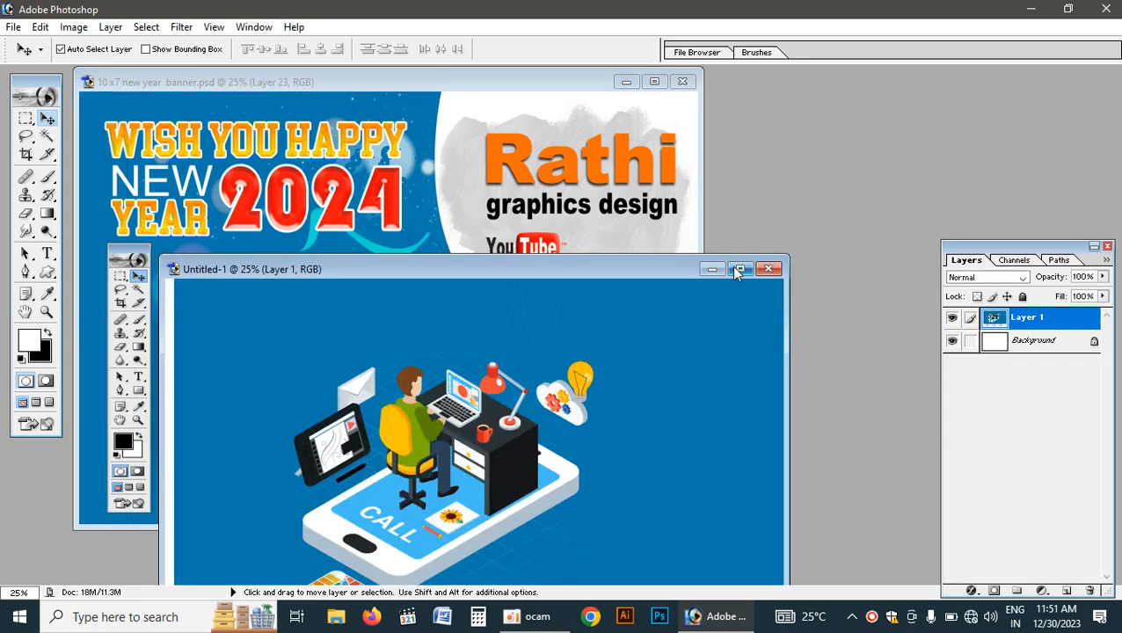
{"action": "left_click", "coordinate": [740, 268]}
{"action": "left_click_drag", "start_coordinate": [714, 309], "coordinate": [677, 392]}
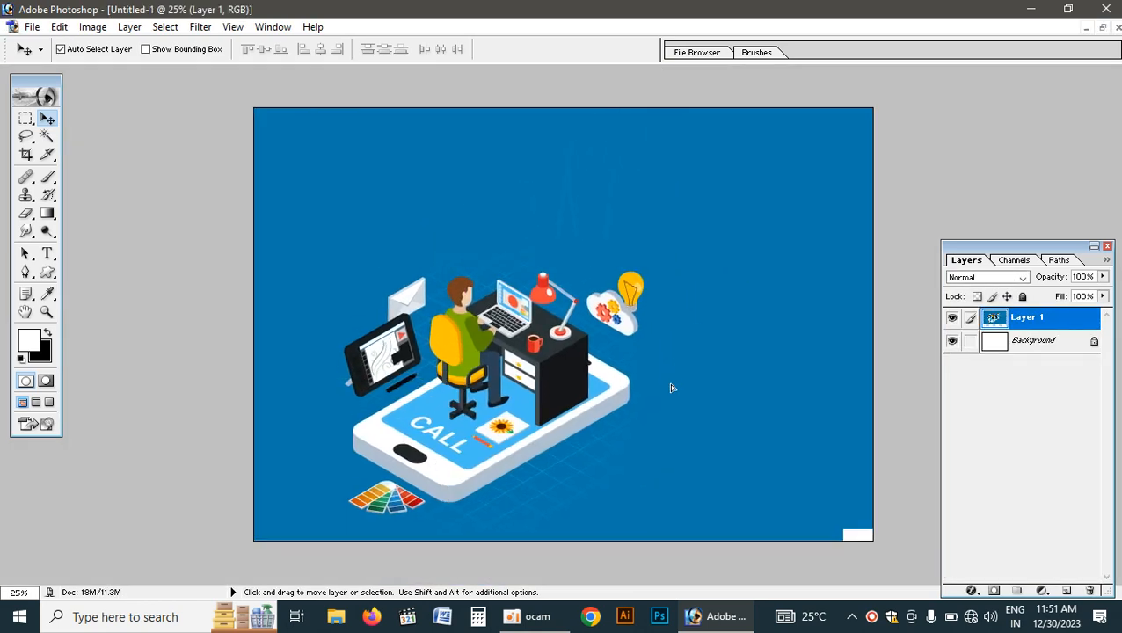
Free-transform the illustration layer to cover the whole canvas, and crop the overhang at the canvas edges.
{"action": "key", "text": "ctrl+t"}
{"action": "left_click_drag", "start_coordinate": [682, 358], "coordinate": [681, 366]}
{"action": "key", "text": "Return"}
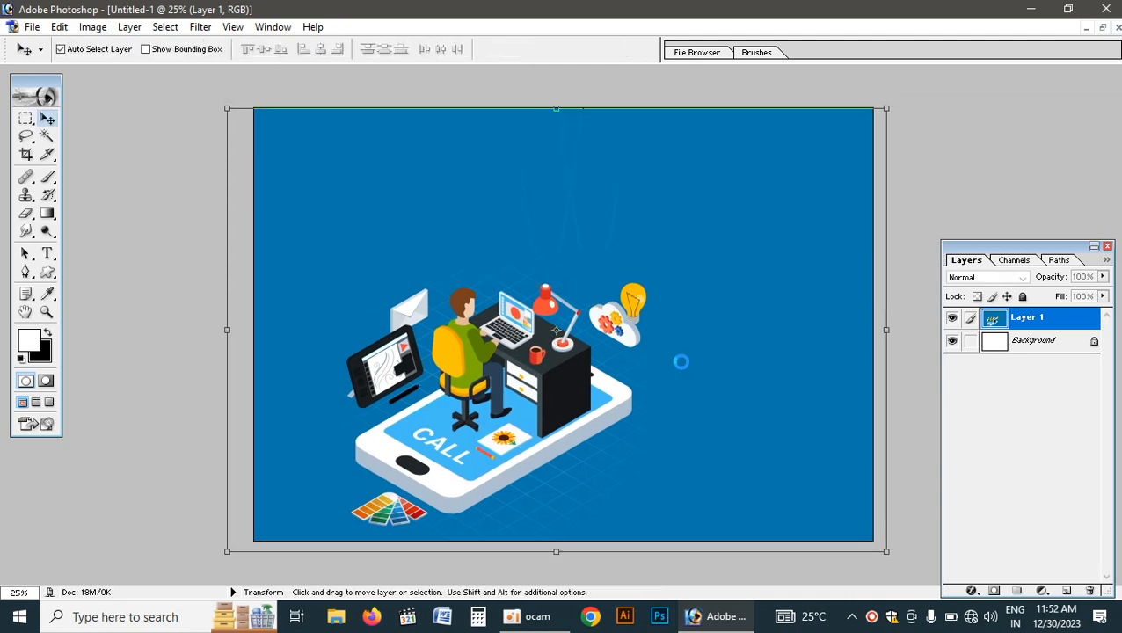
{"action": "key", "text": "c"}
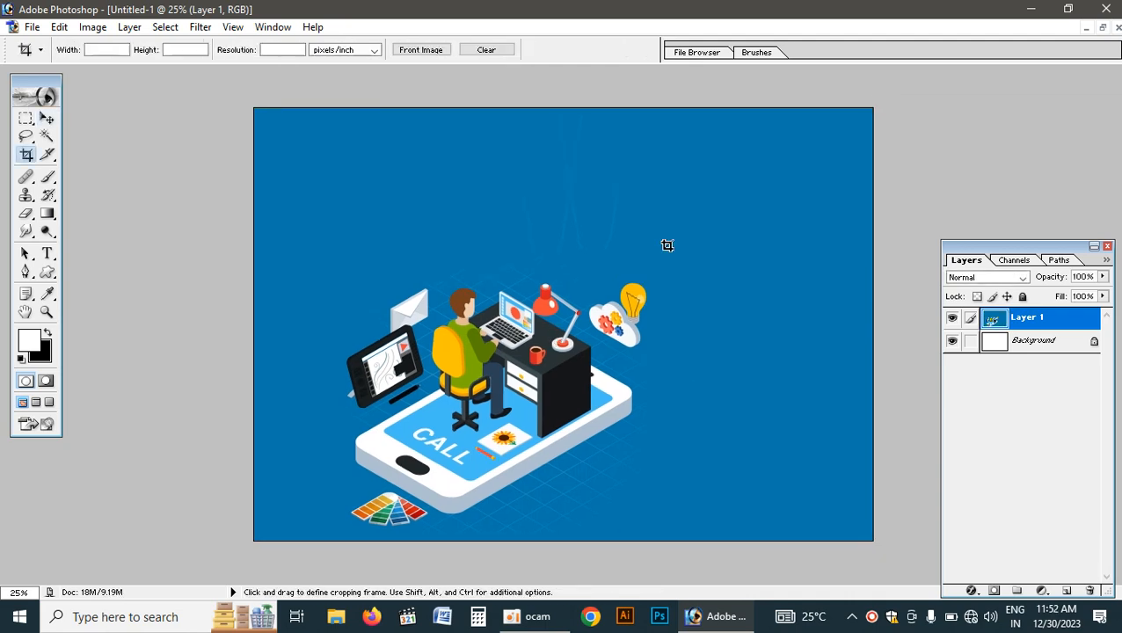
{"action": "left_click_drag", "start_coordinate": [233, 95], "coordinate": [875, 615]}
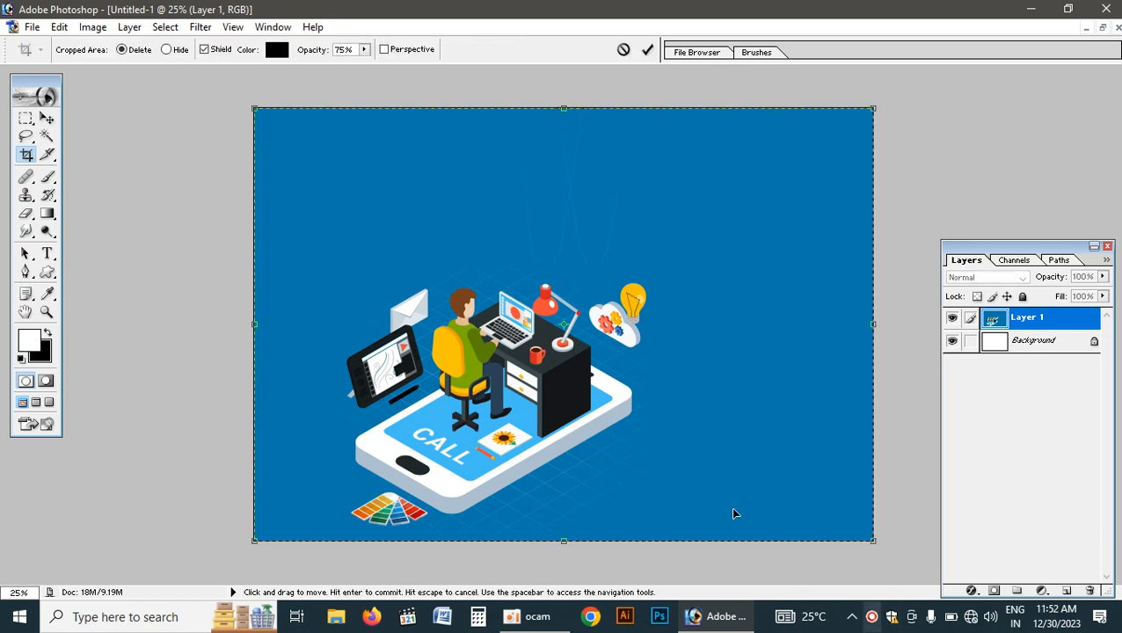
{"action": "key", "text": "Return"}
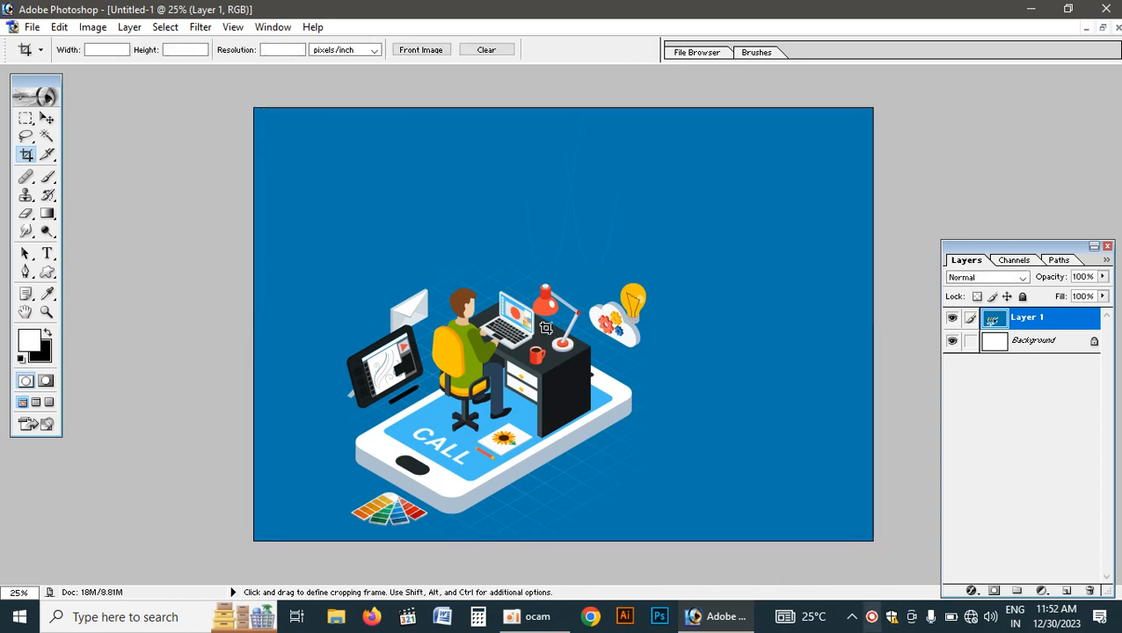
{"action": "key", "text": "v"}
{"action": "left_click_drag", "start_coordinate": [585, 318], "coordinate": [640, 288]}
{"action": "key", "text": "ctrl+z"}
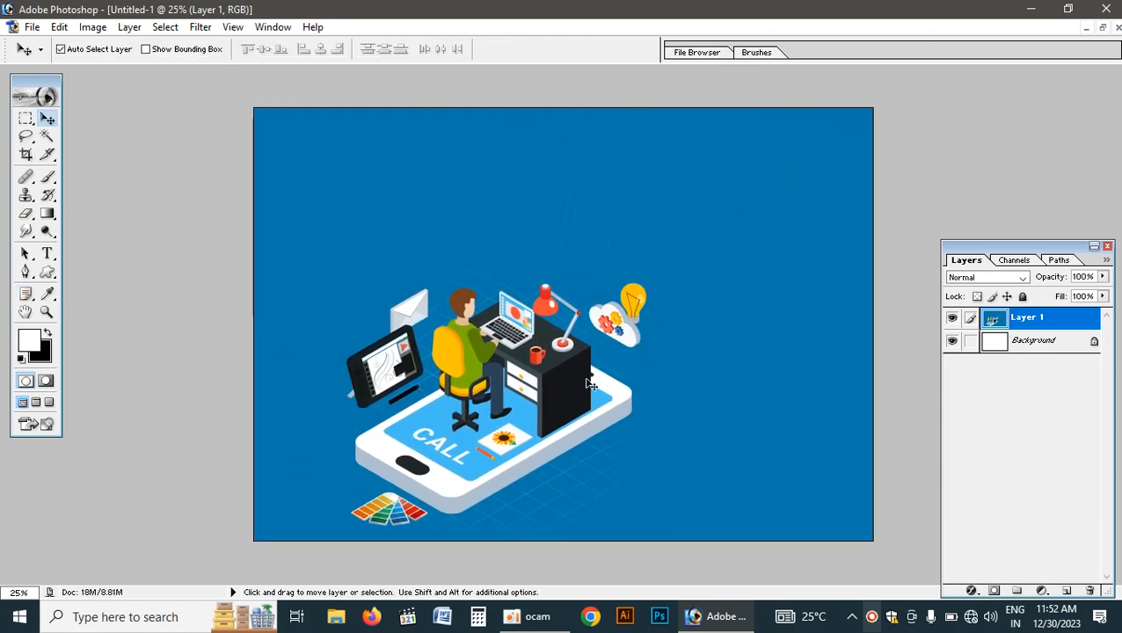
{"action": "left_click", "coordinate": [1102, 28]}
{"action": "left_click", "coordinate": [517, 191]}
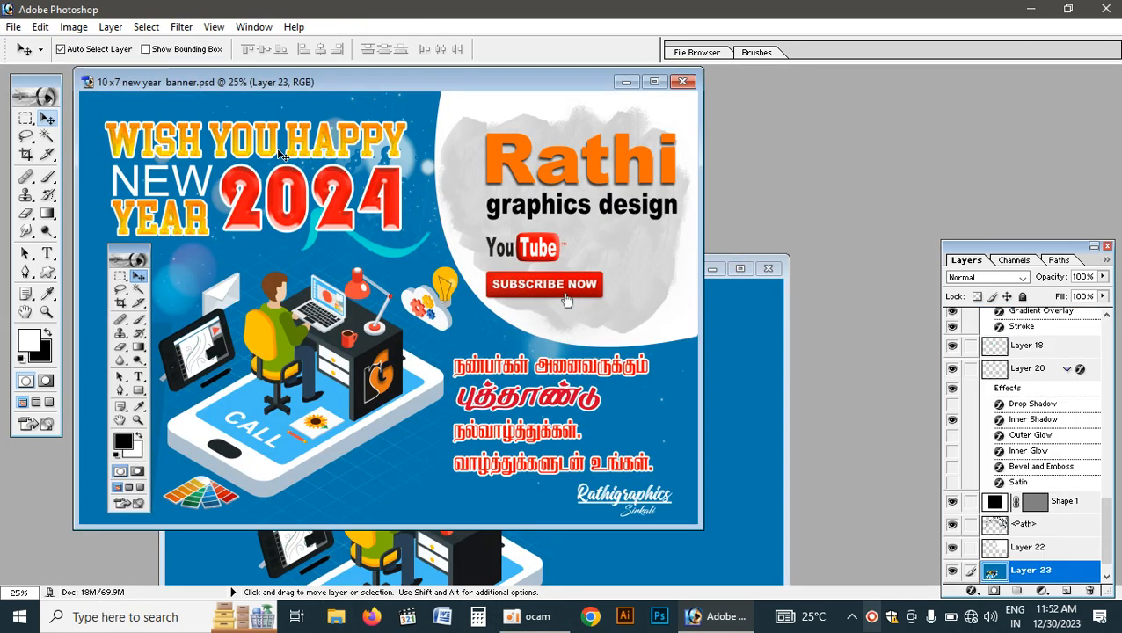
{"action": "left_click", "coordinate": [600, 169]}
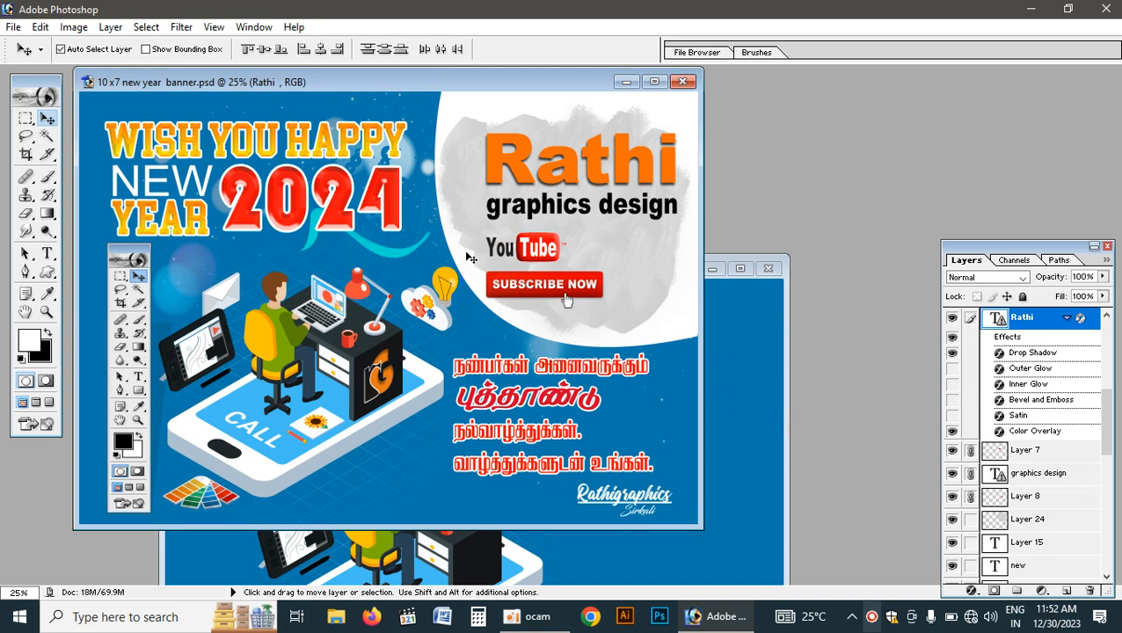
{"action": "left_click", "coordinate": [718, 363]}
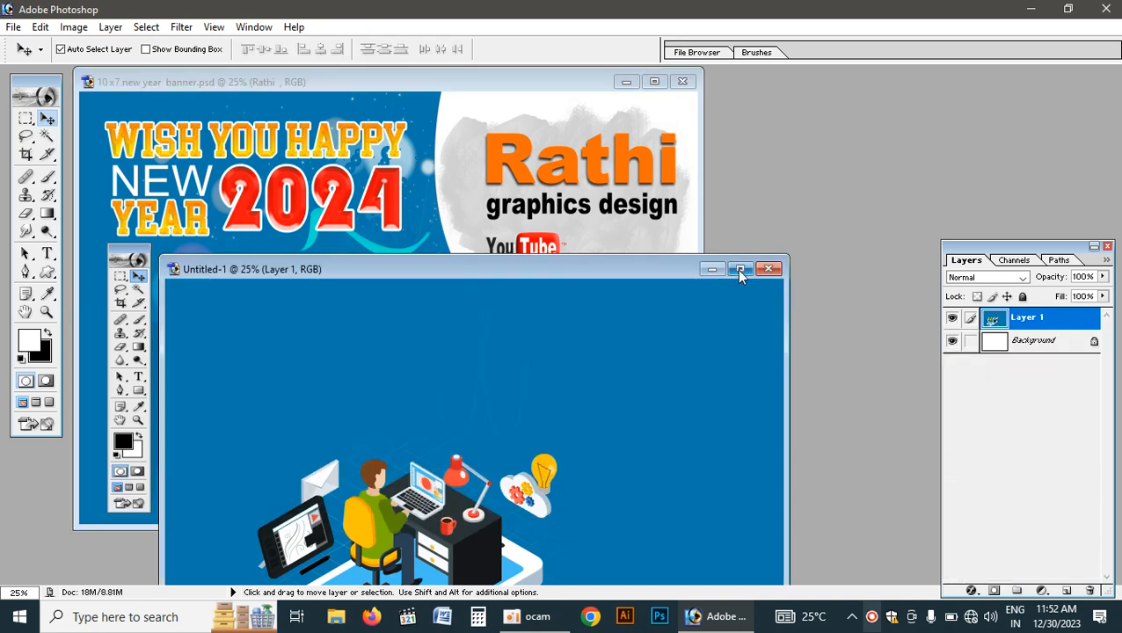
{"action": "left_click", "coordinate": [740, 268]}
Draw a Pen path curving from the canvas's upper edge to its right edge around the upper-right corner, and convert it to a selection.
{"action": "key", "text": "p"}
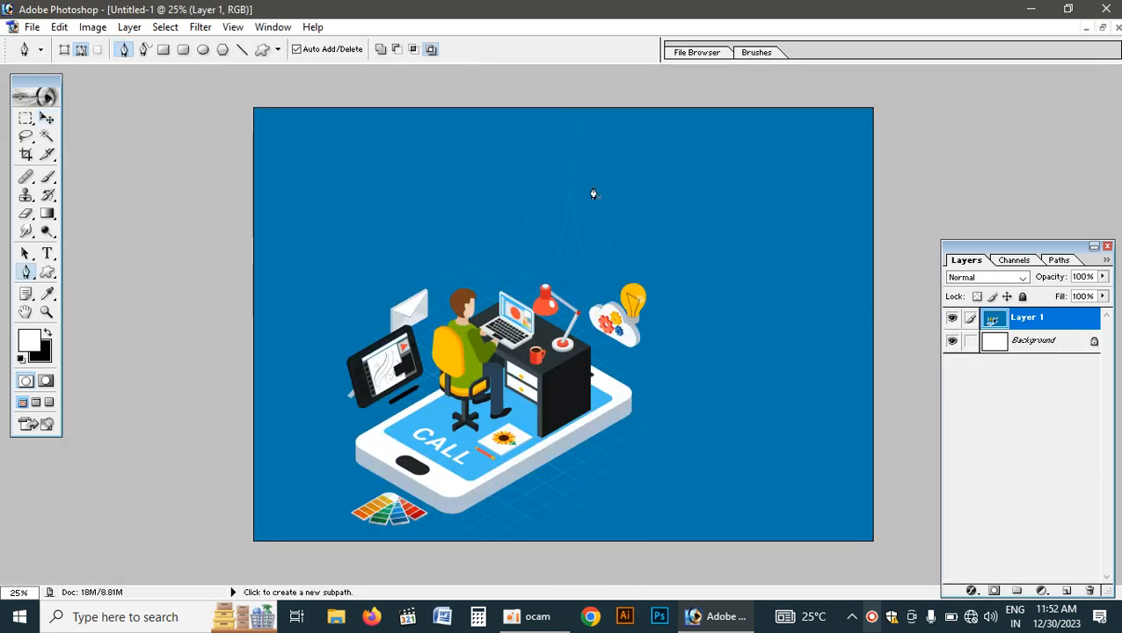
{"action": "left_click", "coordinate": [612, 109]}
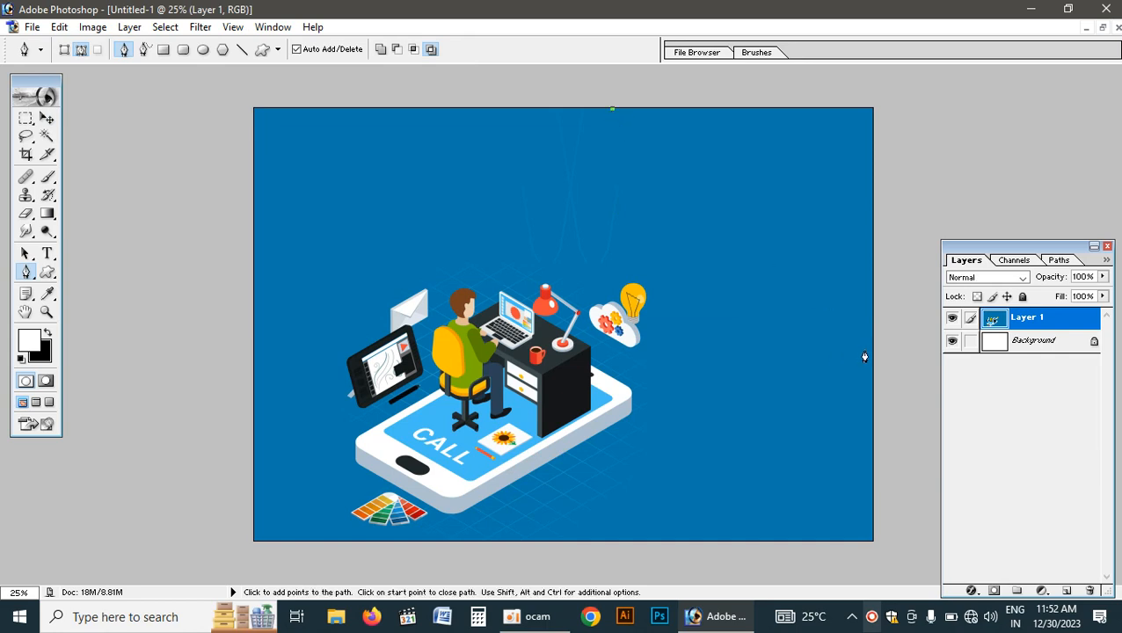
{"action": "left_click_drag", "start_coordinate": [874, 343], "coordinate": [1104, 375]}
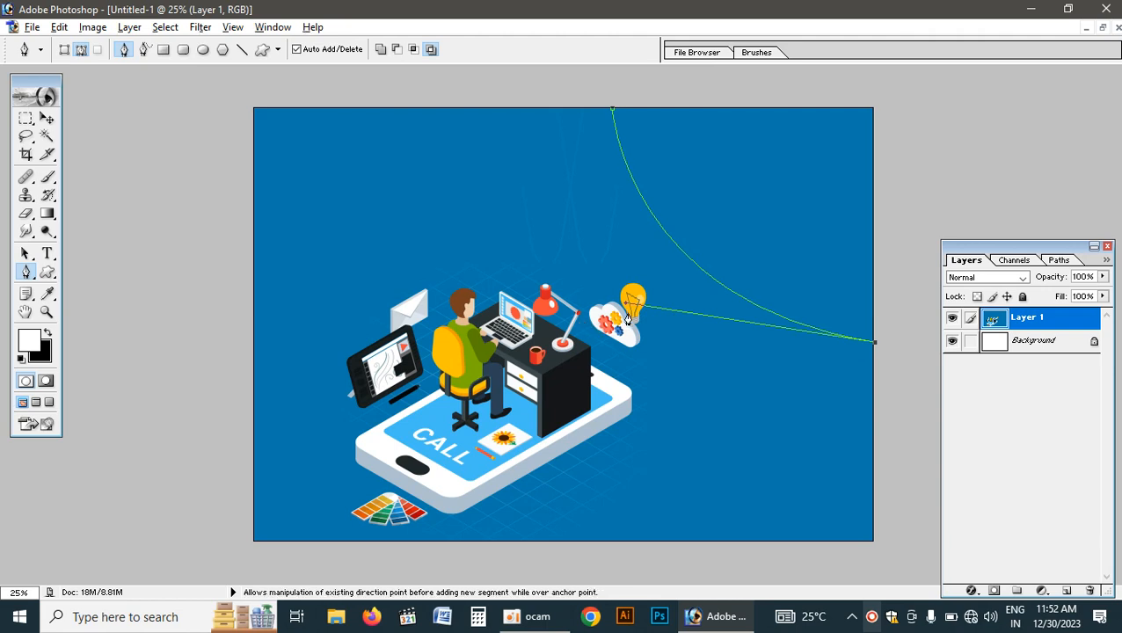
{"action": "left_click_drag", "start_coordinate": [625, 306], "coordinate": [570, 378]}
{"action": "left_click", "coordinate": [921, 143]}
{"action": "left_click_drag", "start_coordinate": [882, 86], "coordinate": [871, 84]}
{"action": "left_click_drag", "start_coordinate": [669, 89], "coordinate": [651, 89]}
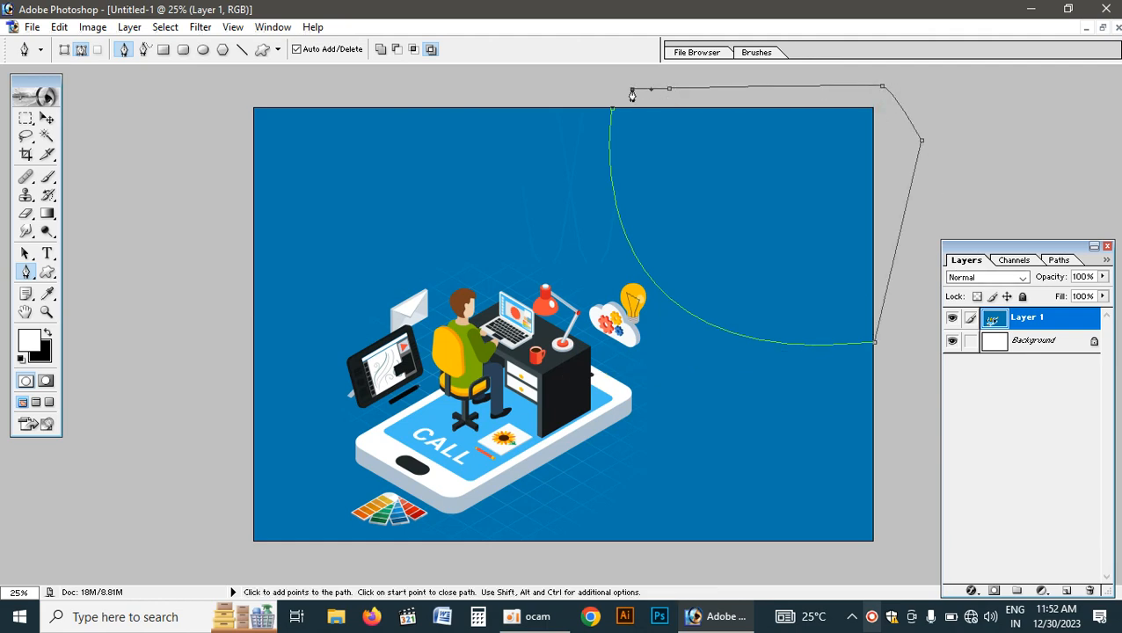
{"action": "key", "text": "ctrl"}
{"action": "key", "text": "ctrl+Return"}
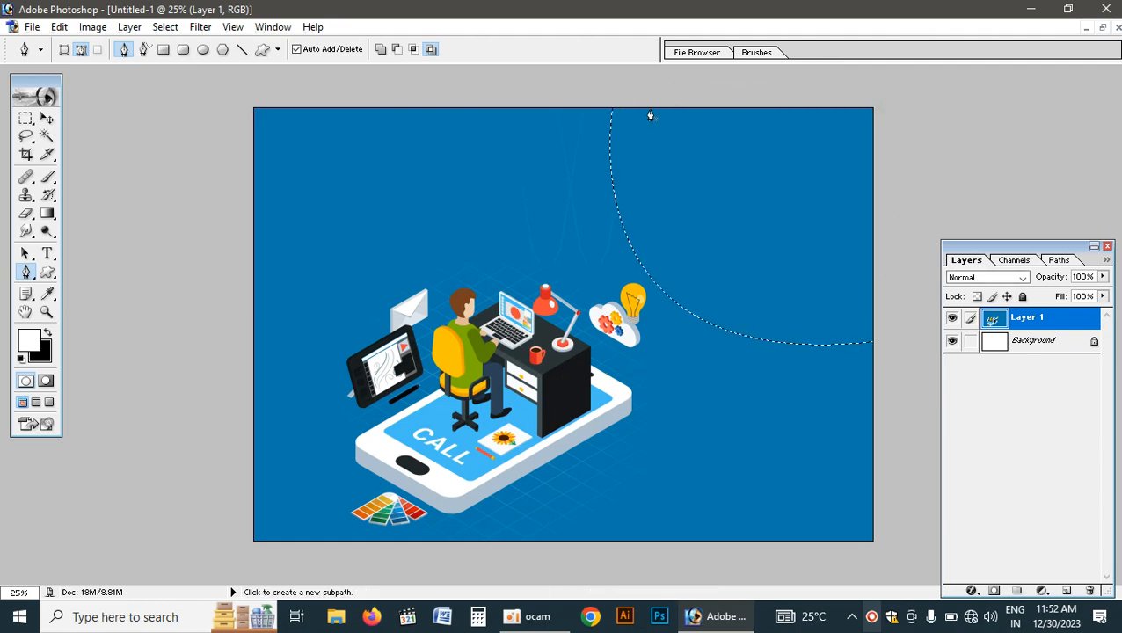
Add a new layer, fill the curved corner selection with white, and deselect.
{"action": "key", "text": "ctrl+shift+n"}
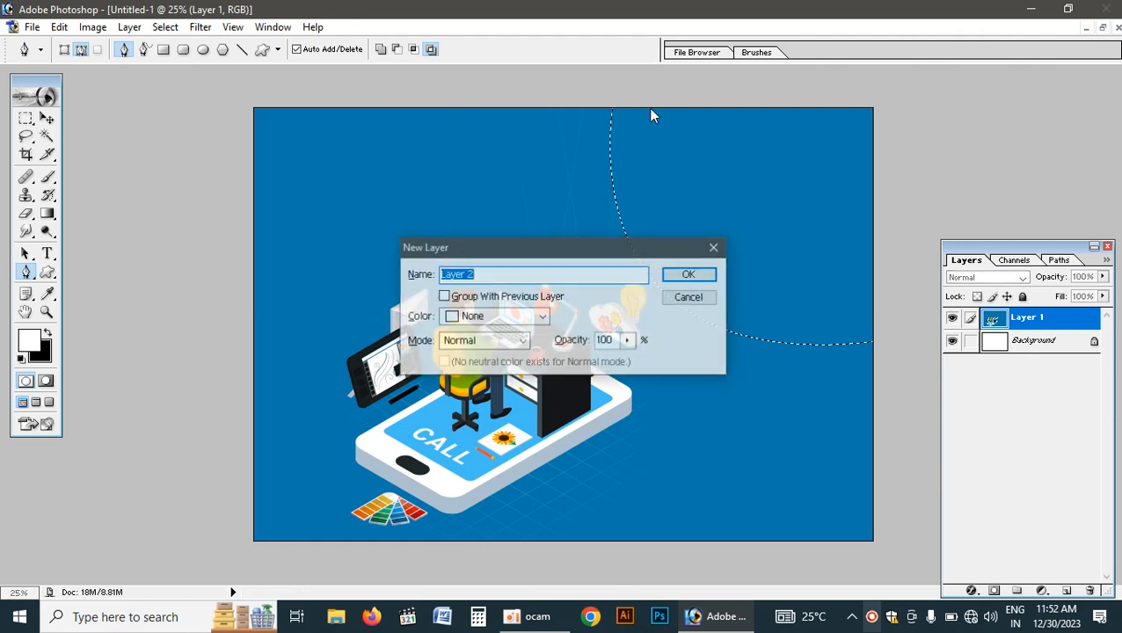
{"action": "key", "text": "Return"}
{"action": "key", "text": "alt+BackSpace"}
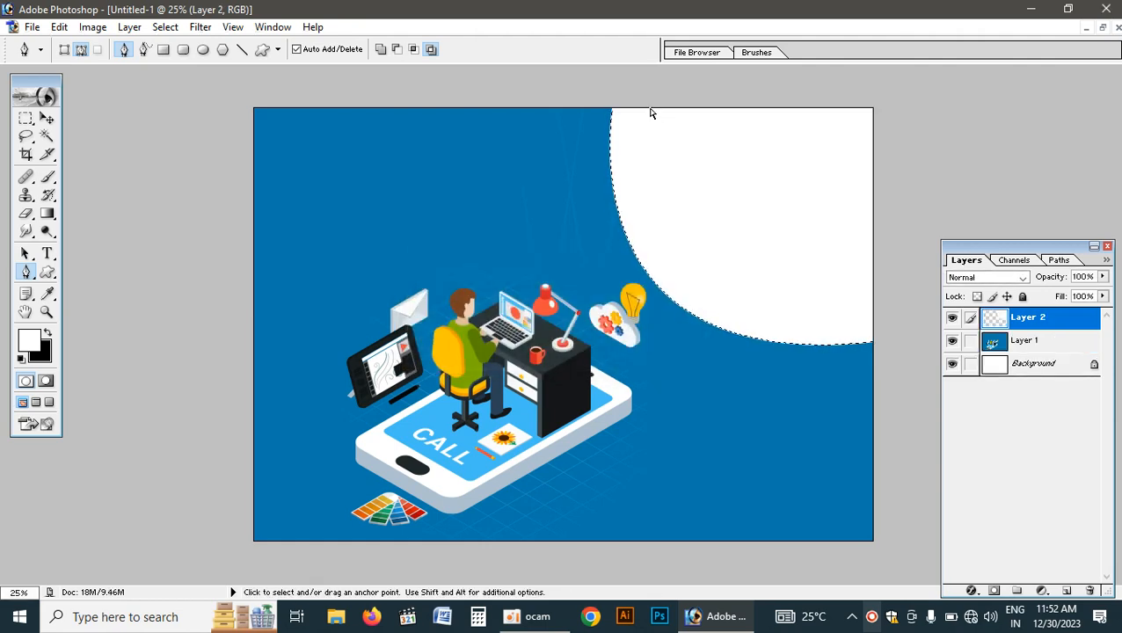
{"action": "key", "text": "ctrl+d"}
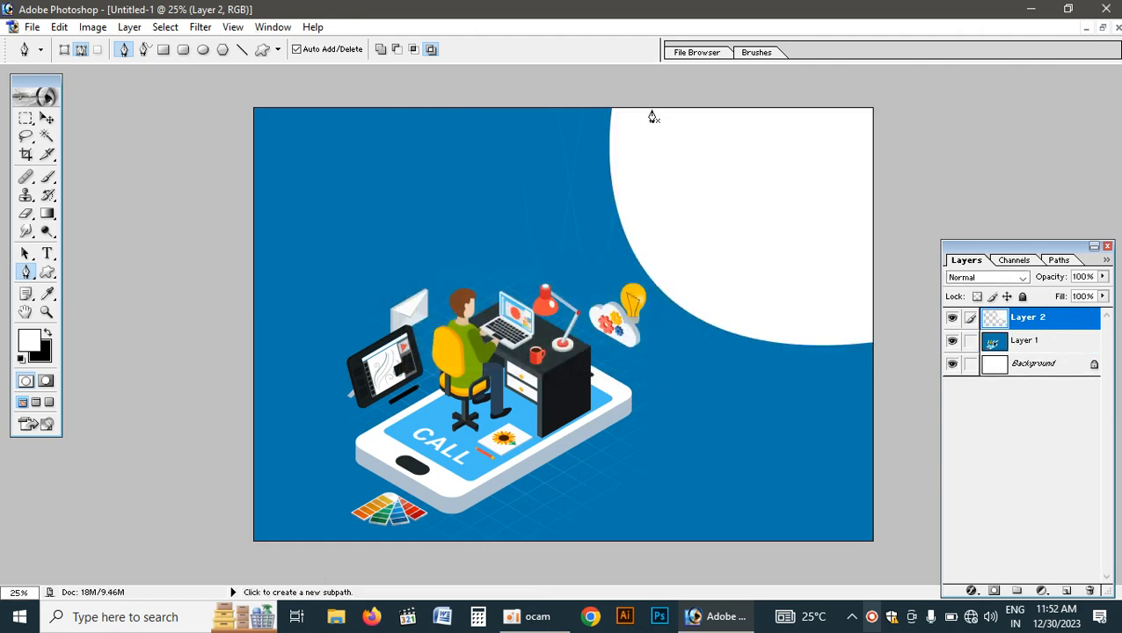
Copy the grey brush-texture layer from the banner into the new document, placing it over the white curved shape.
{"action": "left_click", "coordinate": [1104, 29]}
{"action": "left_click", "coordinate": [488, 189]}
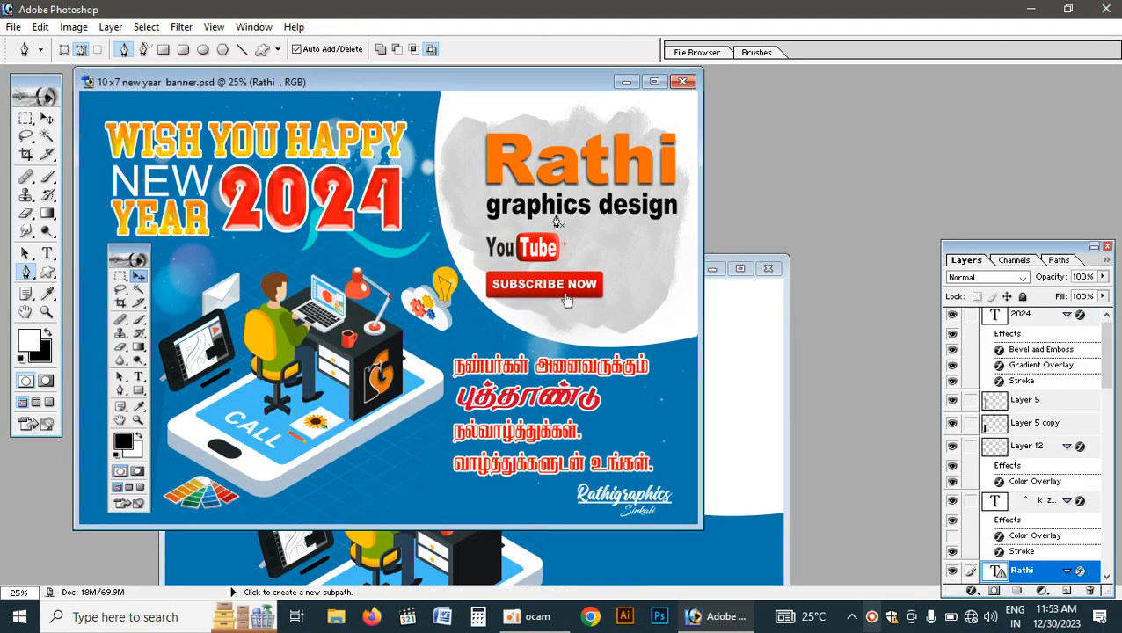
{"action": "key", "text": "v"}
{"action": "left_click", "coordinate": [616, 245]}
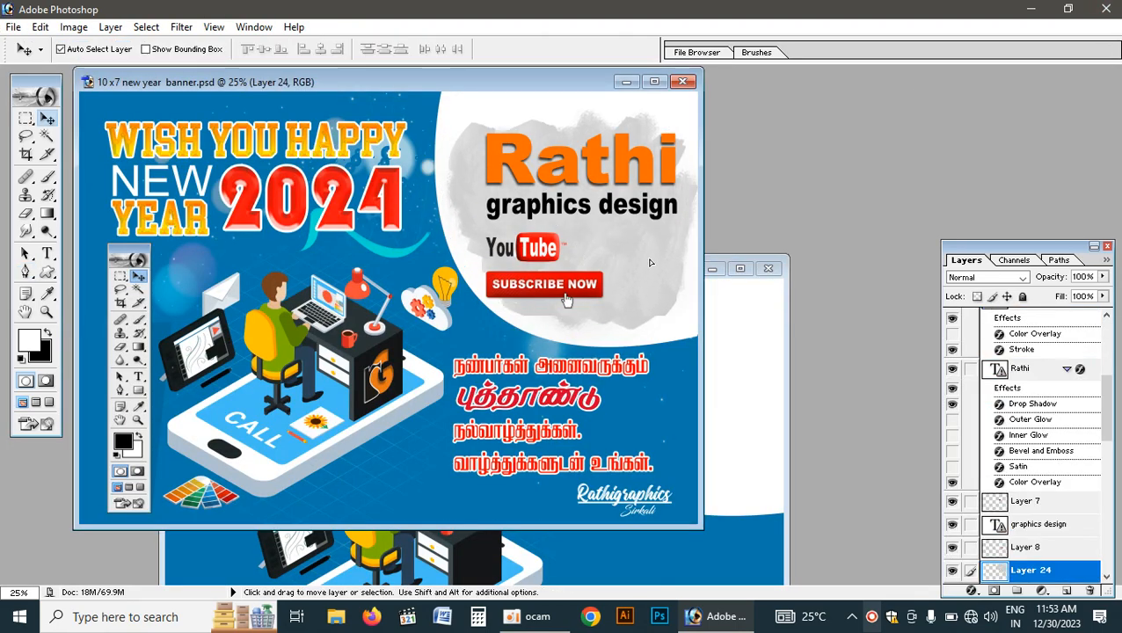
{"action": "left_click_drag", "start_coordinate": [566, 299], "coordinate": [733, 393]}
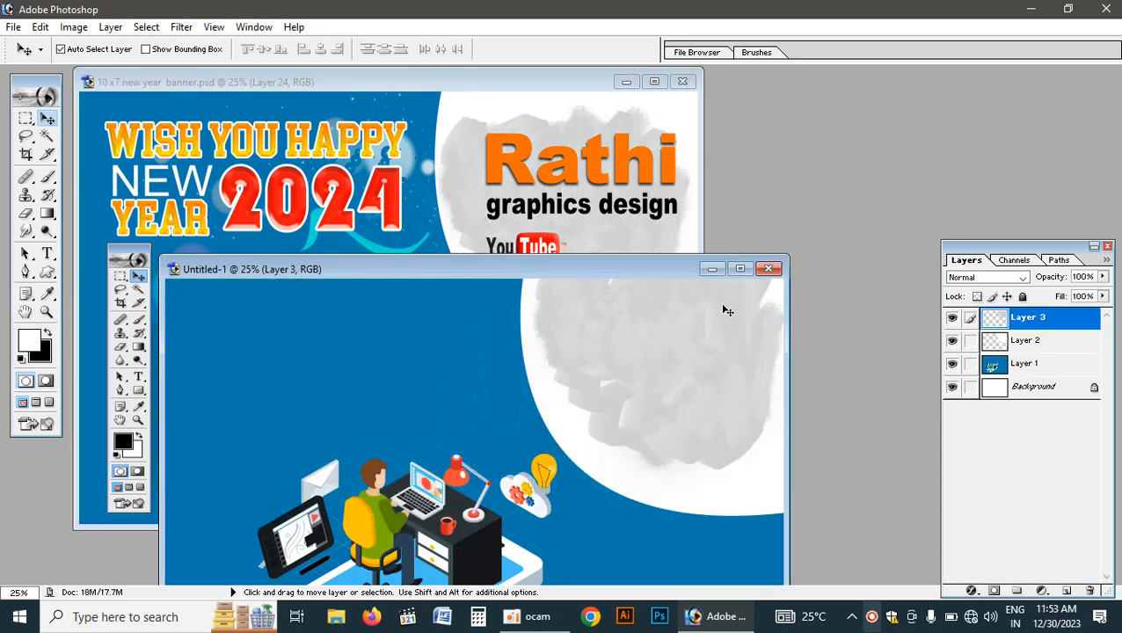
{"action": "left_click", "coordinate": [739, 268]}
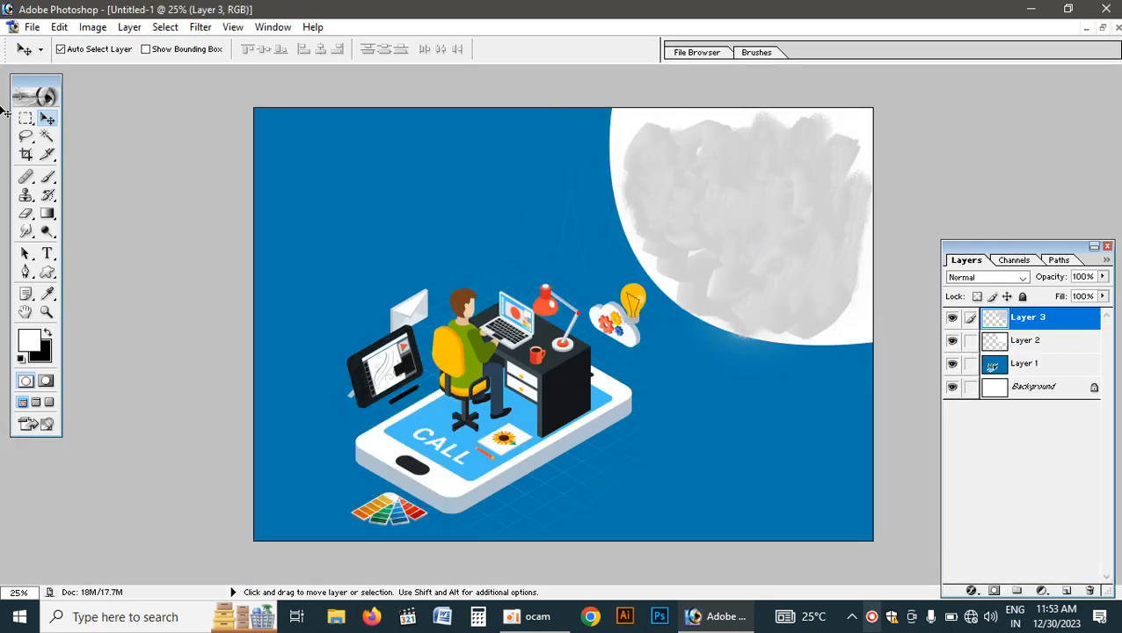
Copy the linked Rathi graphics design, YouTube and Subscribe Now group from the banner into the new document, placing it over the brush texture.
{"action": "left_click", "coordinate": [1102, 27]}
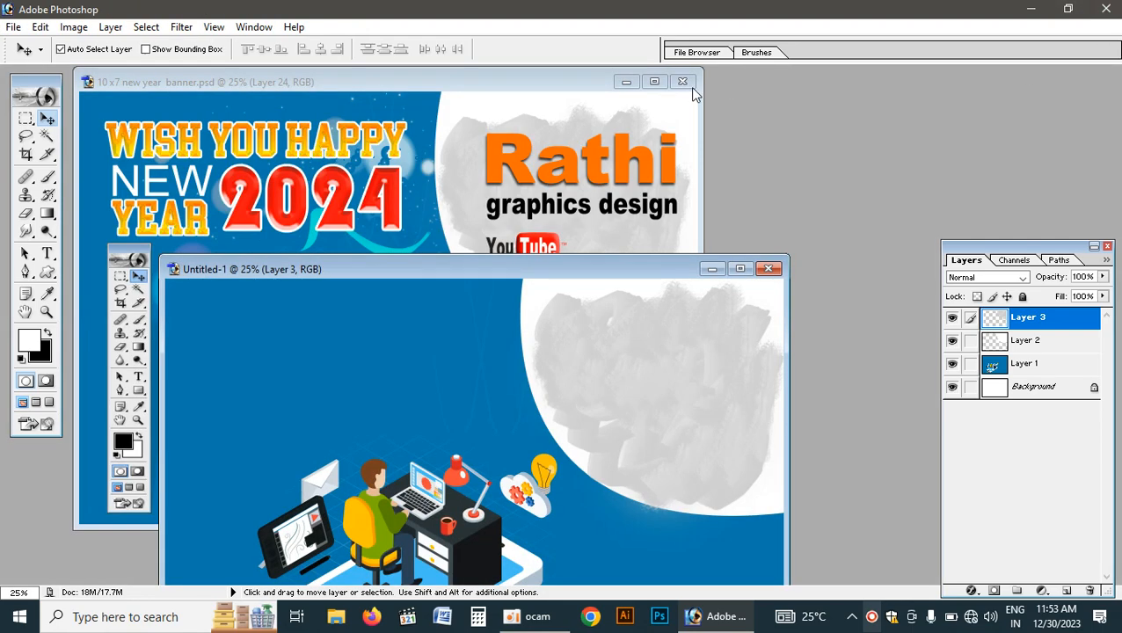
{"action": "left_click", "coordinate": [559, 168]}
{"action": "left_click_drag", "start_coordinate": [558, 167], "coordinate": [729, 326]}
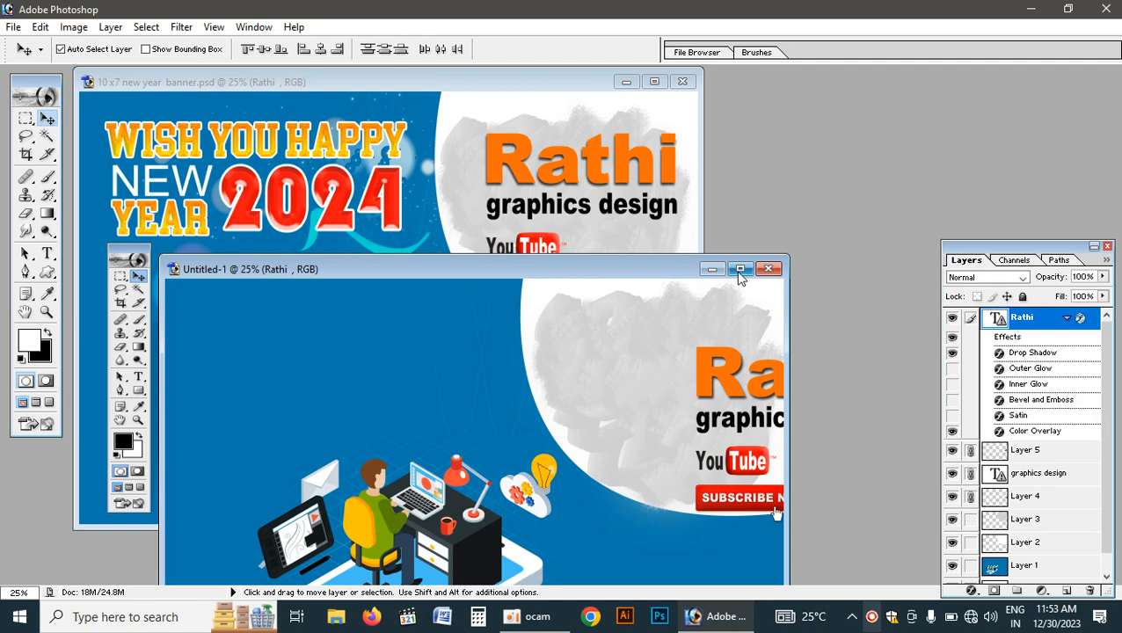
{"action": "left_click", "coordinate": [741, 270]}
{"action": "left_click_drag", "start_coordinate": [794, 215], "coordinate": [676, 170]}
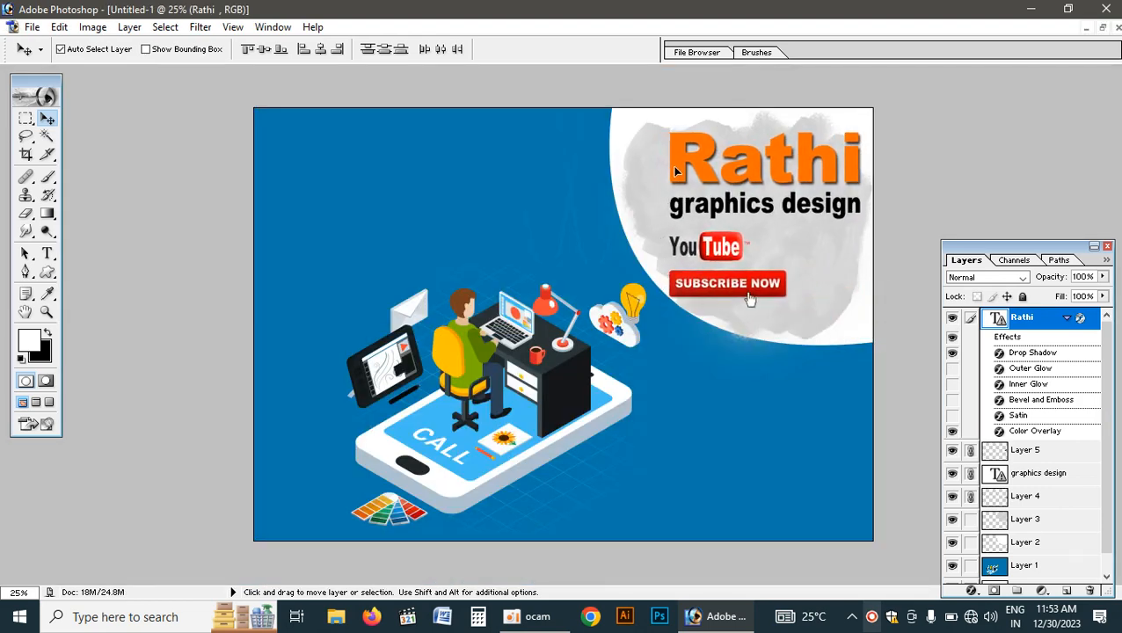
Free-transform the white curved shape to make it slightly larger, and nudge the Rathi logo group slightly down and left.
{"action": "left_click", "coordinate": [851, 327]}
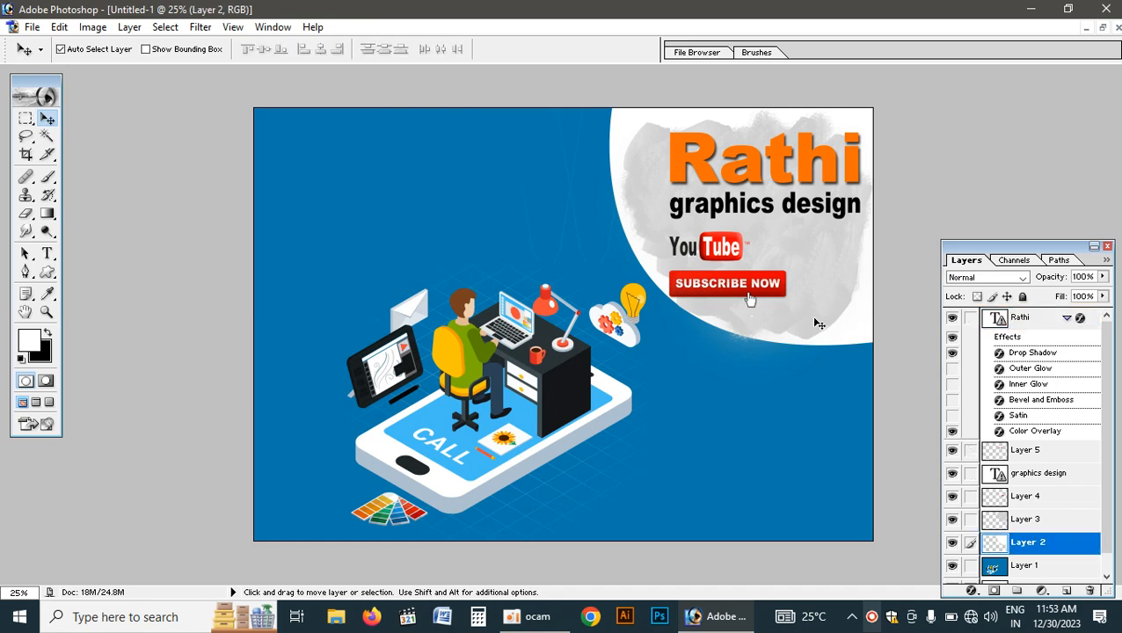
{"action": "key", "text": "ctrl+t"}
{"action": "left_click_drag", "start_coordinate": [603, 357], "coordinate": [602, 357]}
{"action": "key", "text": "Return"}
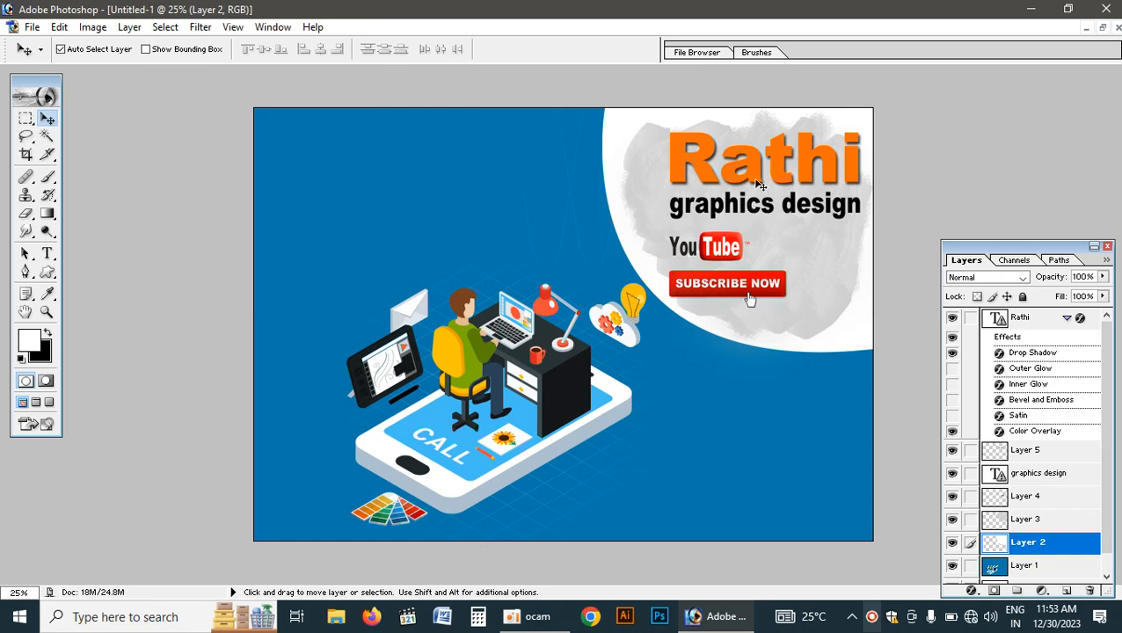
{"action": "left_click_drag", "start_coordinate": [750, 164], "coordinate": [751, 166]}
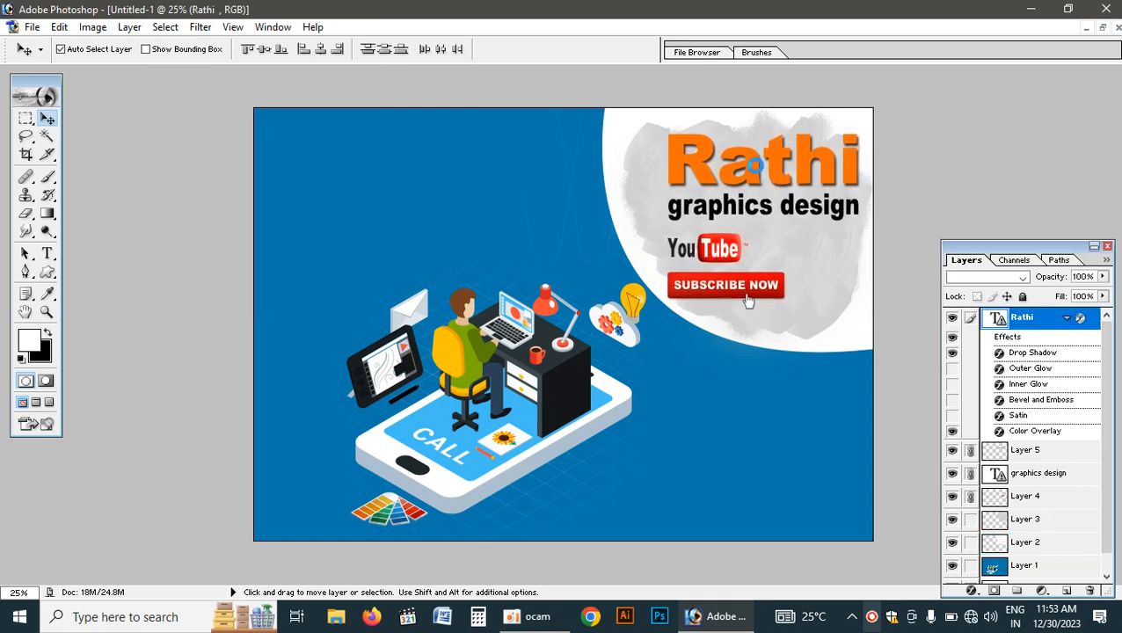
Copy the bokeh <Path> layer from the banner into the new document, covering the canvas, and stack it directly above the illustration layer.
{"action": "left_click", "coordinate": [1103, 27]}
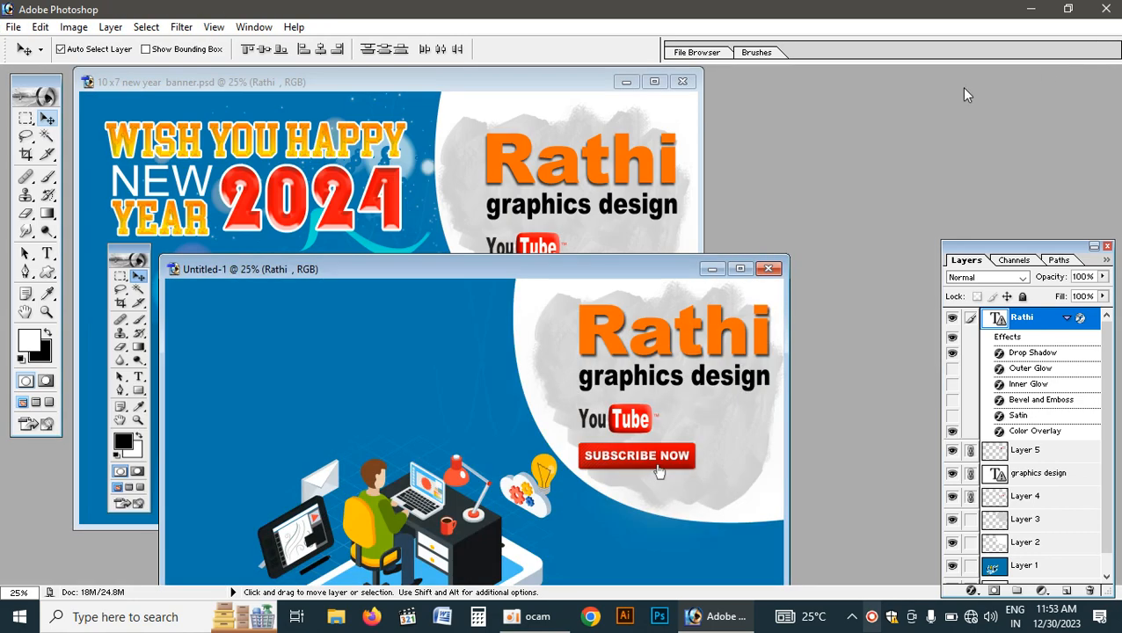
{"action": "left_click", "coordinate": [410, 169]}
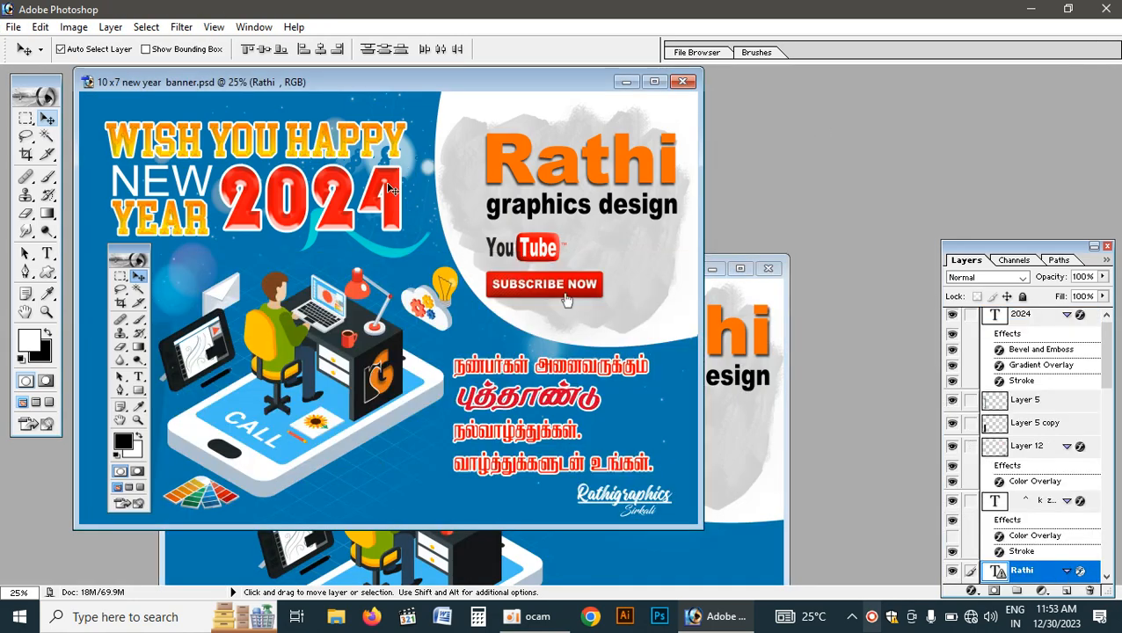
{"action": "mouse_move", "coordinate": [417, 171]}
{"action": "left_mouse_down"}
{"action": "mouse_move", "coordinate": [419, 193]}
{"action": "mouse_move", "coordinate": [409, 173]}
{"action": "left_mouse_up"}
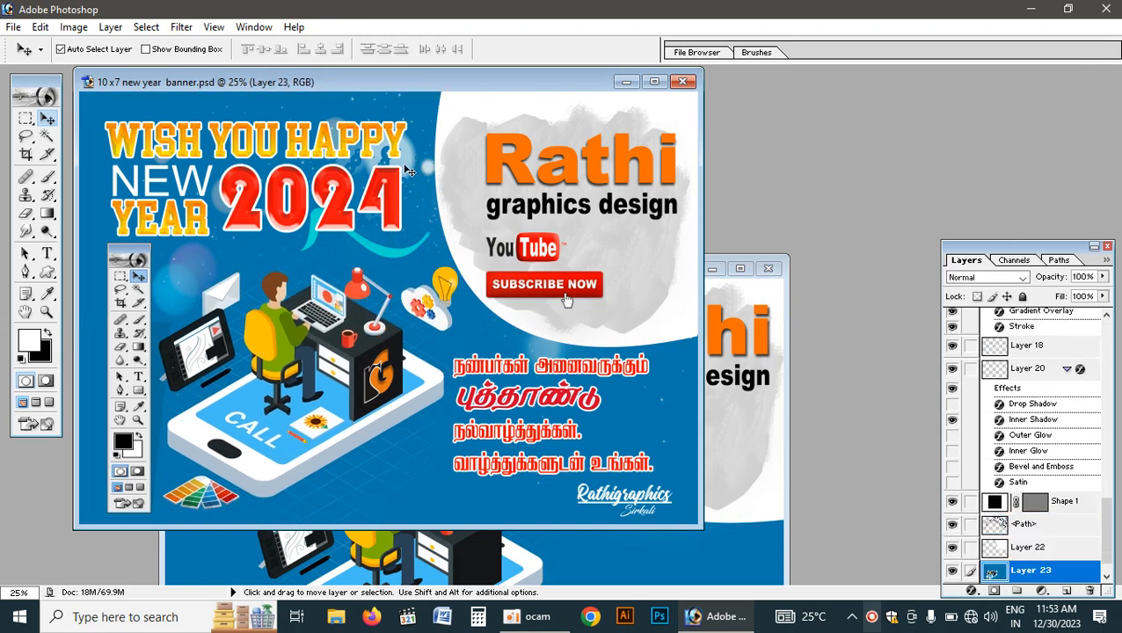
{"action": "right_click", "coordinate": [404, 161]}
{"action": "left_click", "coordinate": [413, 167]}
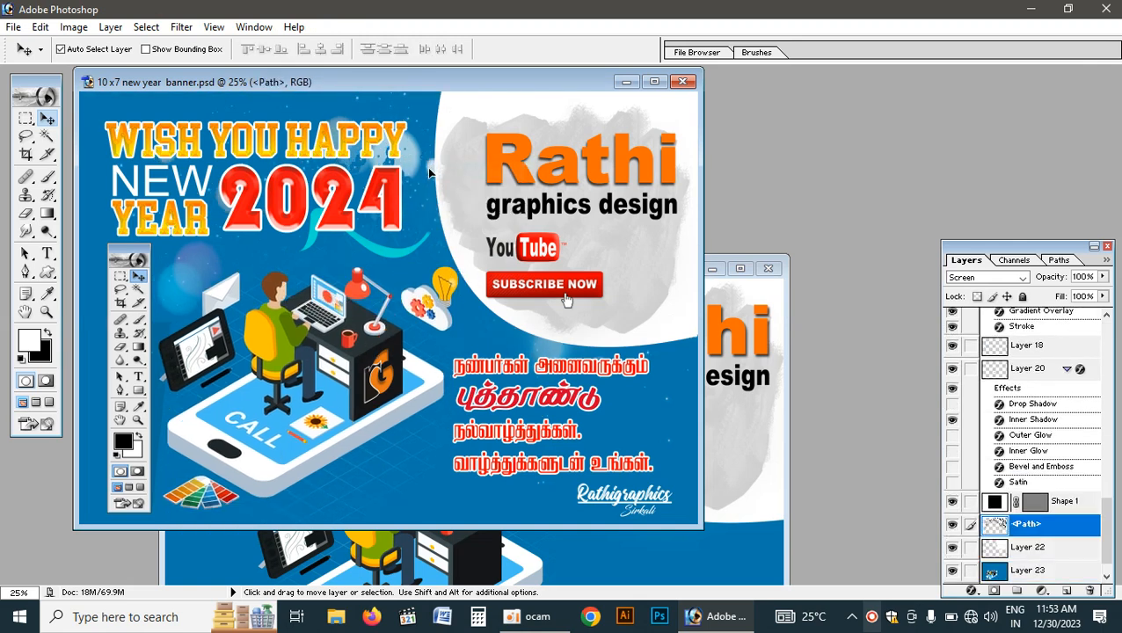
{"action": "left_click", "coordinate": [650, 557]}
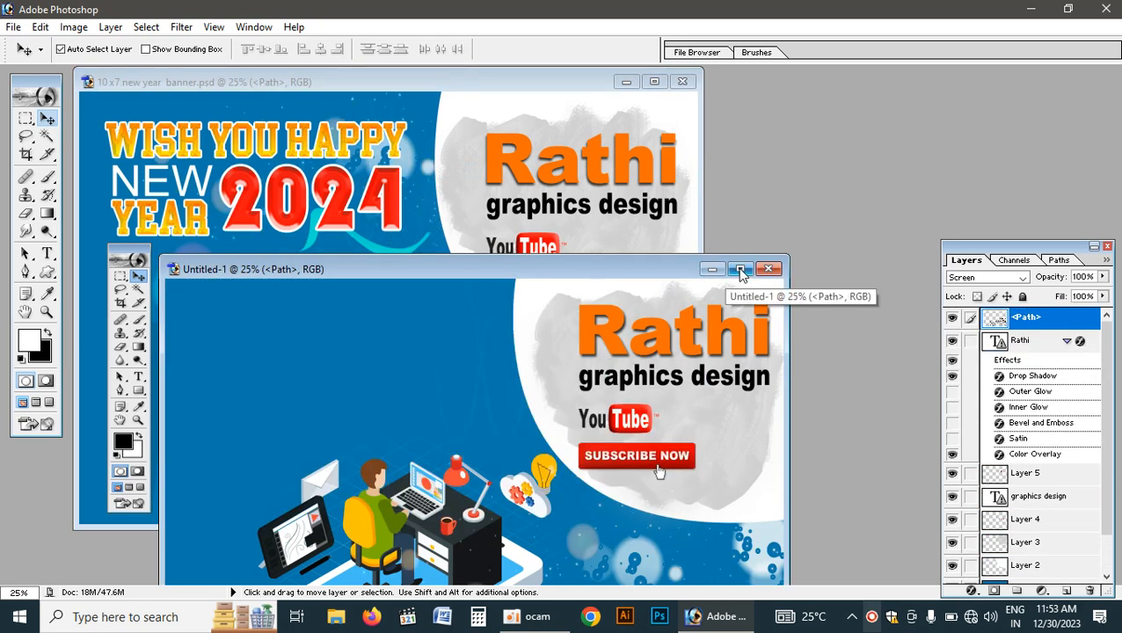
{"action": "left_click", "coordinate": [740, 268]}
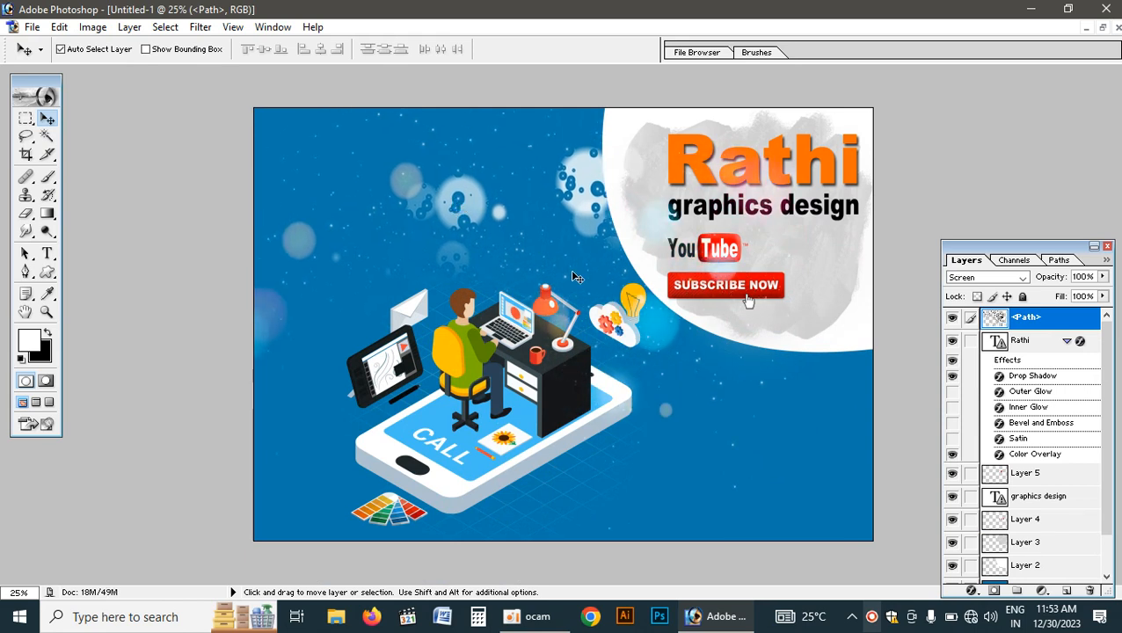
{"action": "key", "text": "ctrl+shift+bracketleft"}
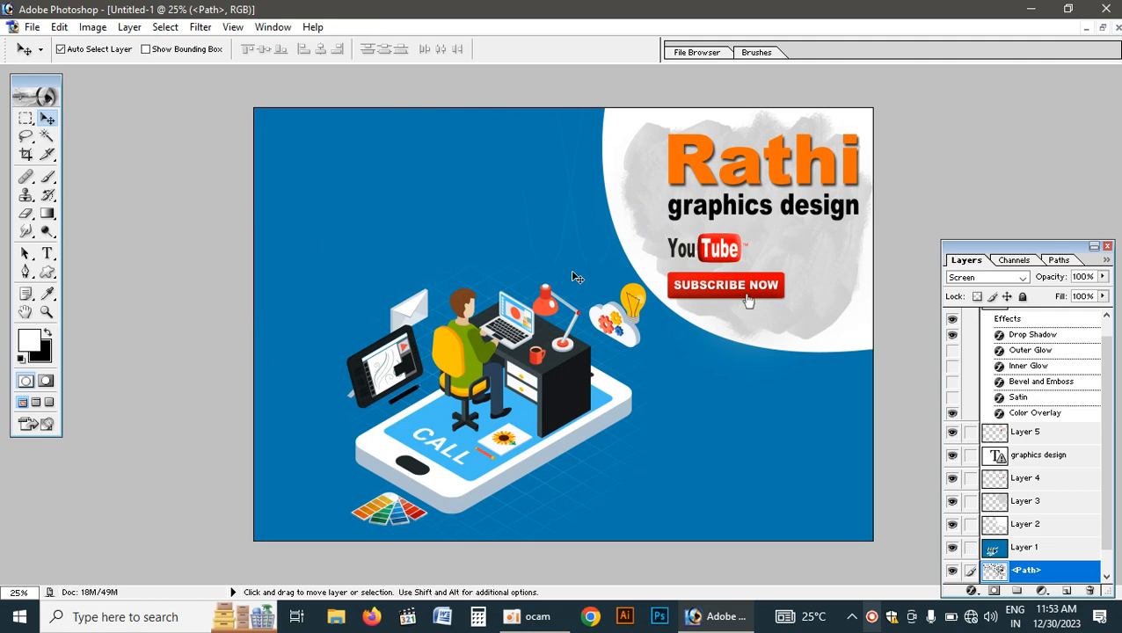
{"action": "key", "text": "ctrl+bracketright"}
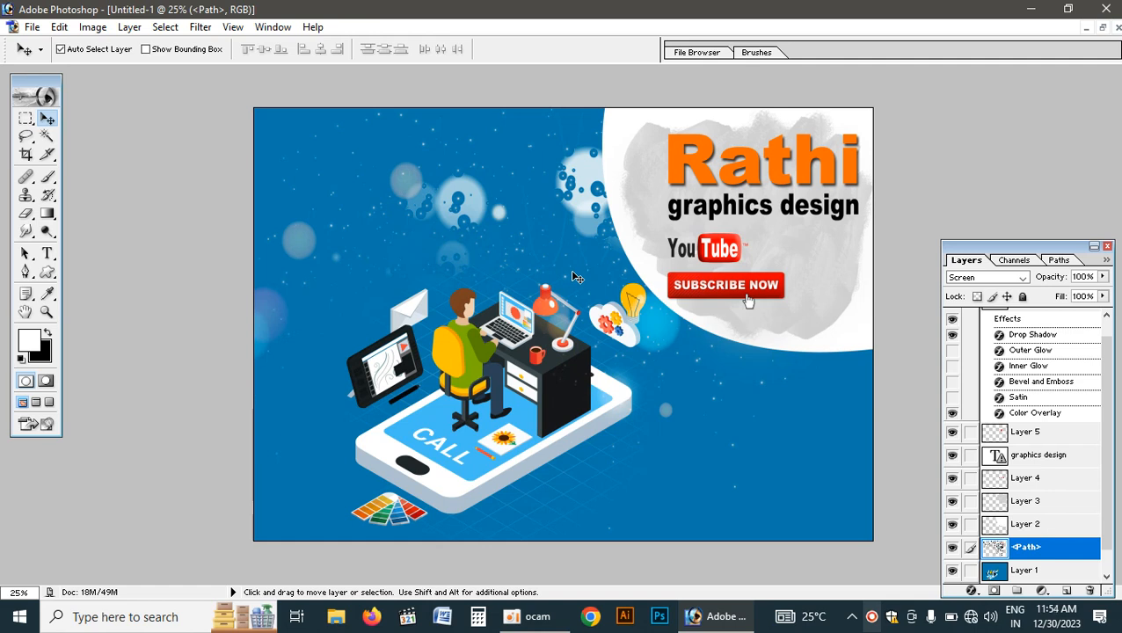
In the banner, link the 2024, New, Year and teal swoosh layers to the Wish You Happy text layer.
{"action": "left_click", "coordinate": [1102, 28]}
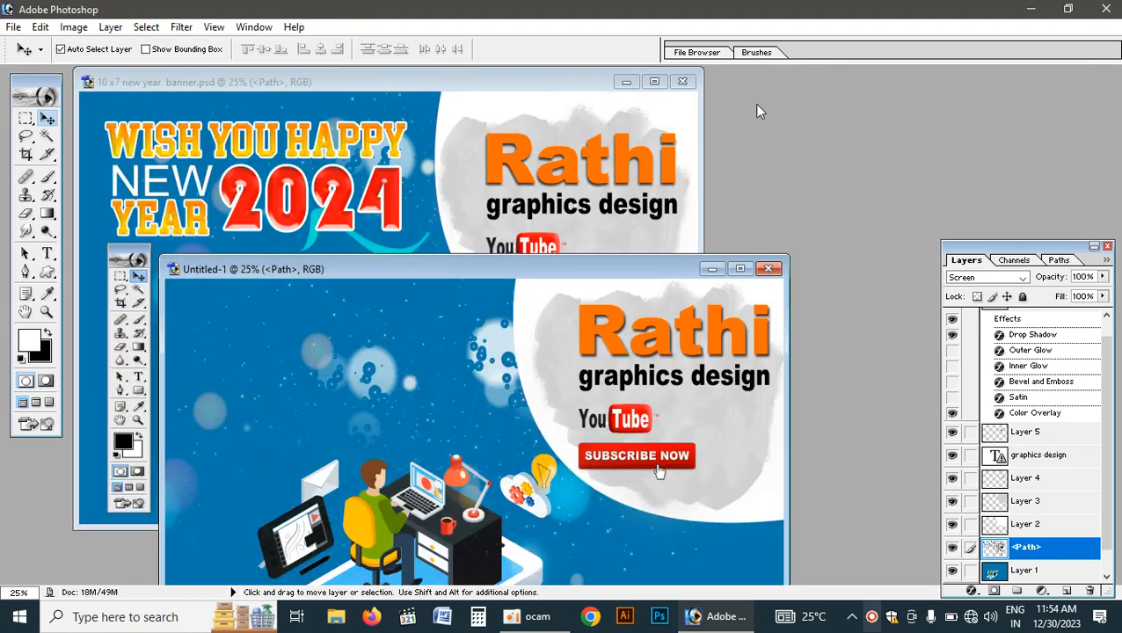
{"action": "left_click", "coordinate": [253, 138]}
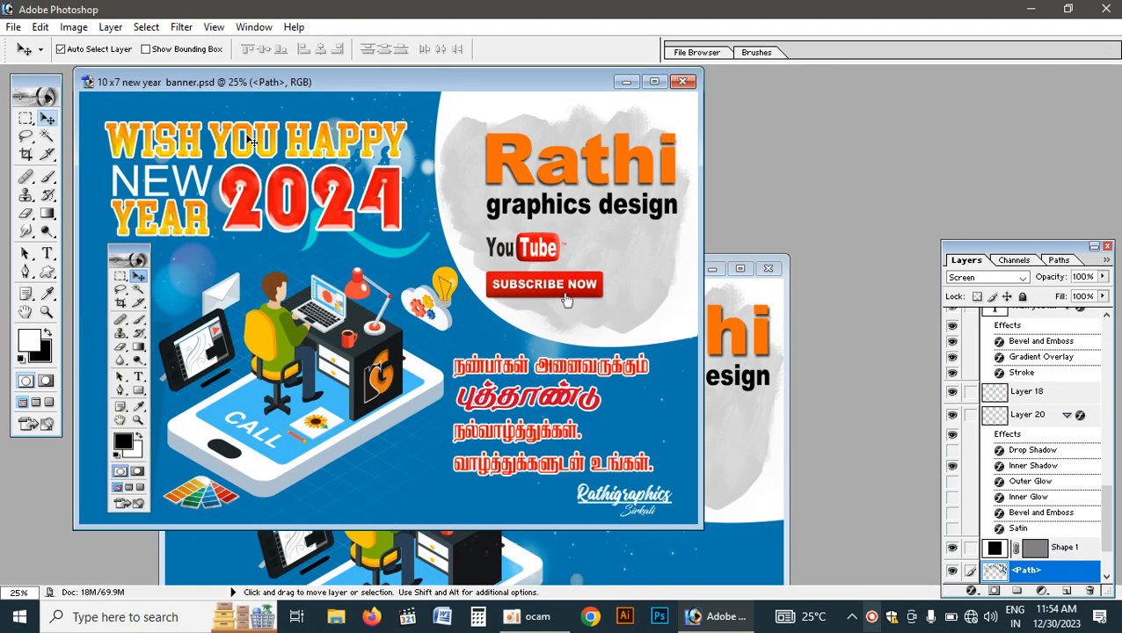
{"action": "left_click_drag", "start_coordinate": [254, 138], "coordinate": [286, 162]}
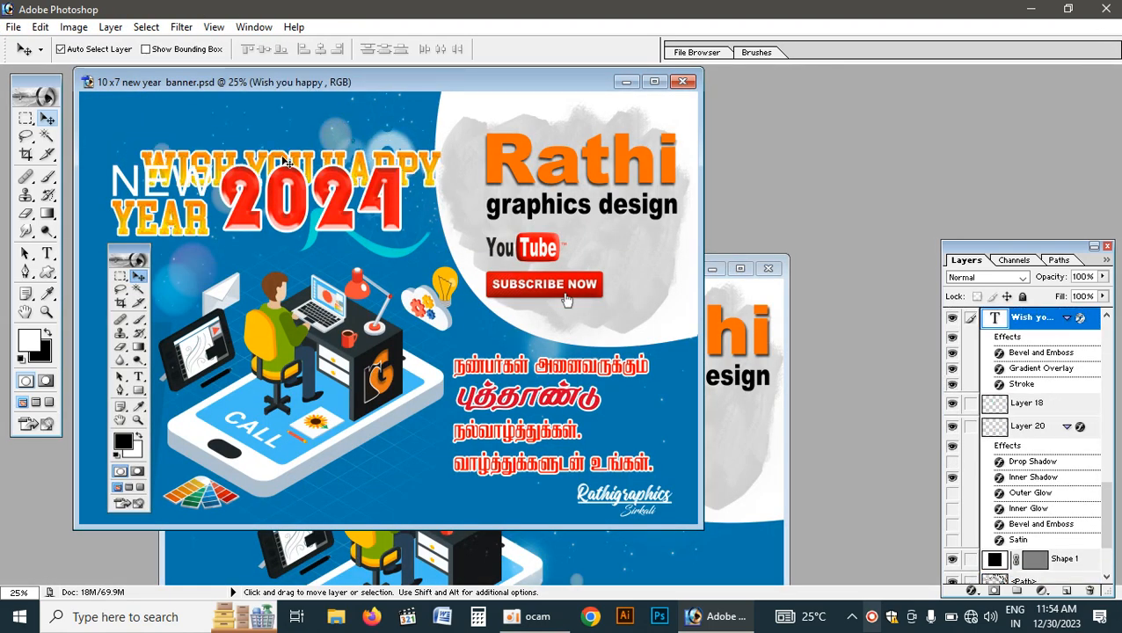
{"action": "key", "text": "ctrl+z"}
{"action": "key", "text": "shift"}
{"action": "right_click", "coordinate": [290, 180]}
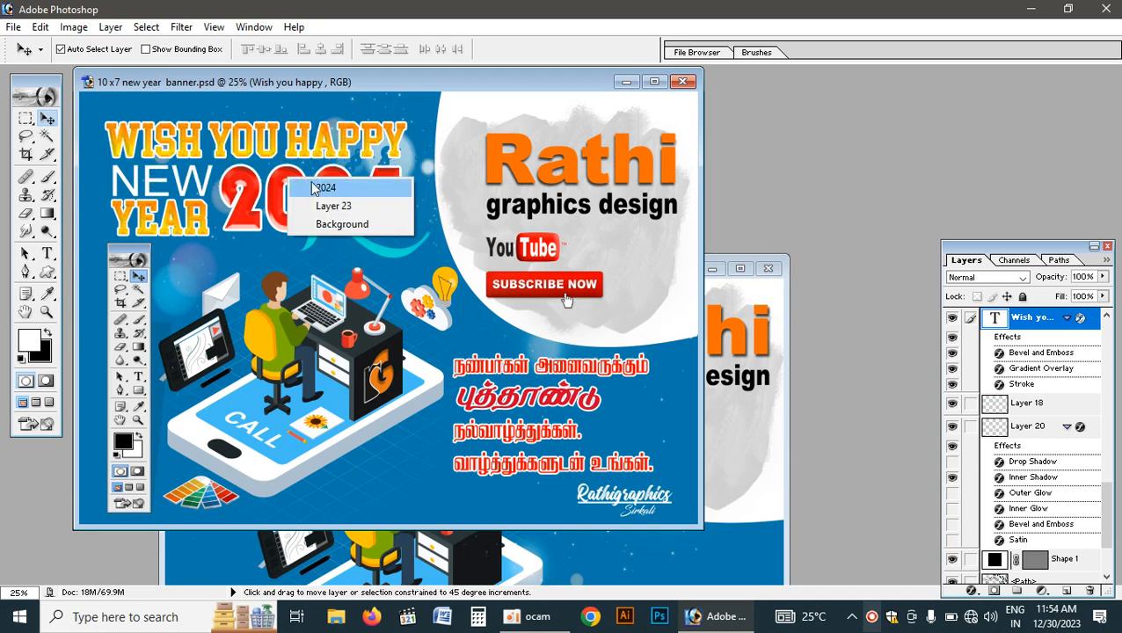
{"action": "left_click", "coordinate": [352, 237]}
{"action": "right_click", "coordinate": [369, 251]}
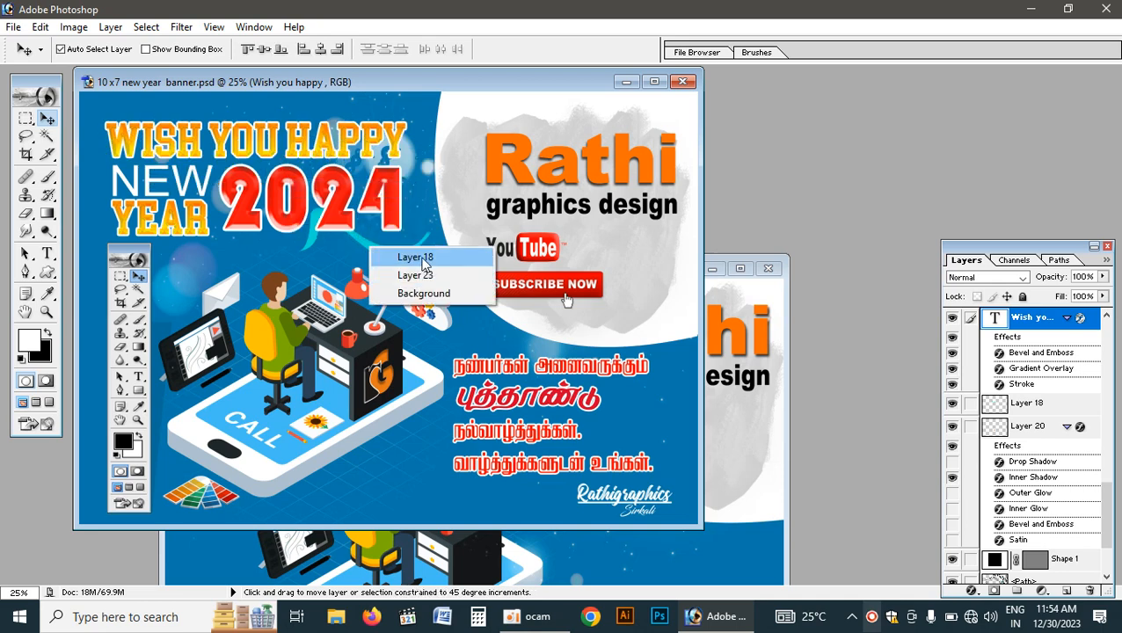
{"action": "left_click", "coordinate": [391, 253], "text": "shift"}
{"action": "right_click", "coordinate": [198, 177]}
{"action": "left_click", "coordinate": [220, 186]}
{"action": "right_click", "coordinate": [193, 213]}
{"action": "left_click", "coordinate": [225, 223]}
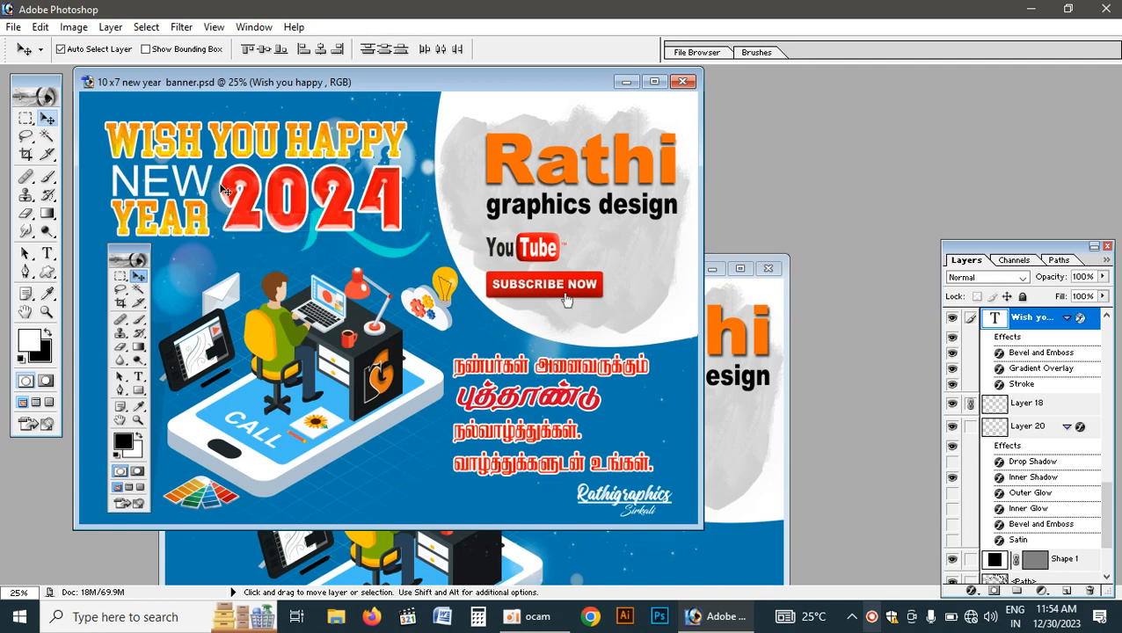
Copy the linked New Year 2024 greeting group into the new document, placing it in the canvas's upper-left area above the illustration.
{"action": "left_click_drag", "start_coordinate": [227, 186], "coordinate": [623, 567]}
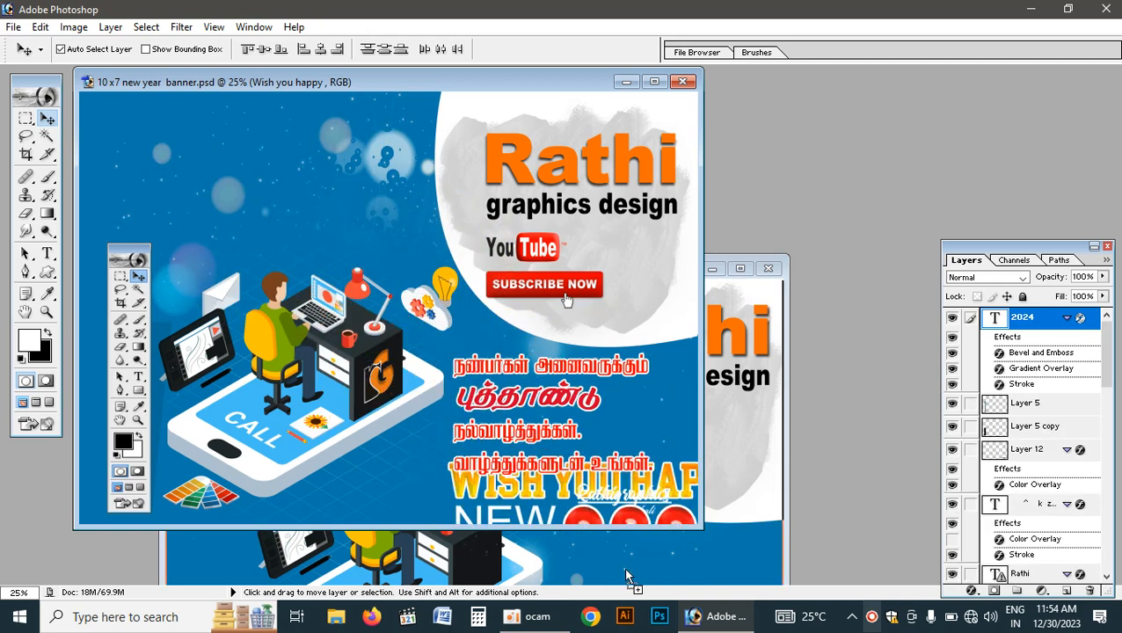
{"action": "left_click", "coordinate": [741, 270]}
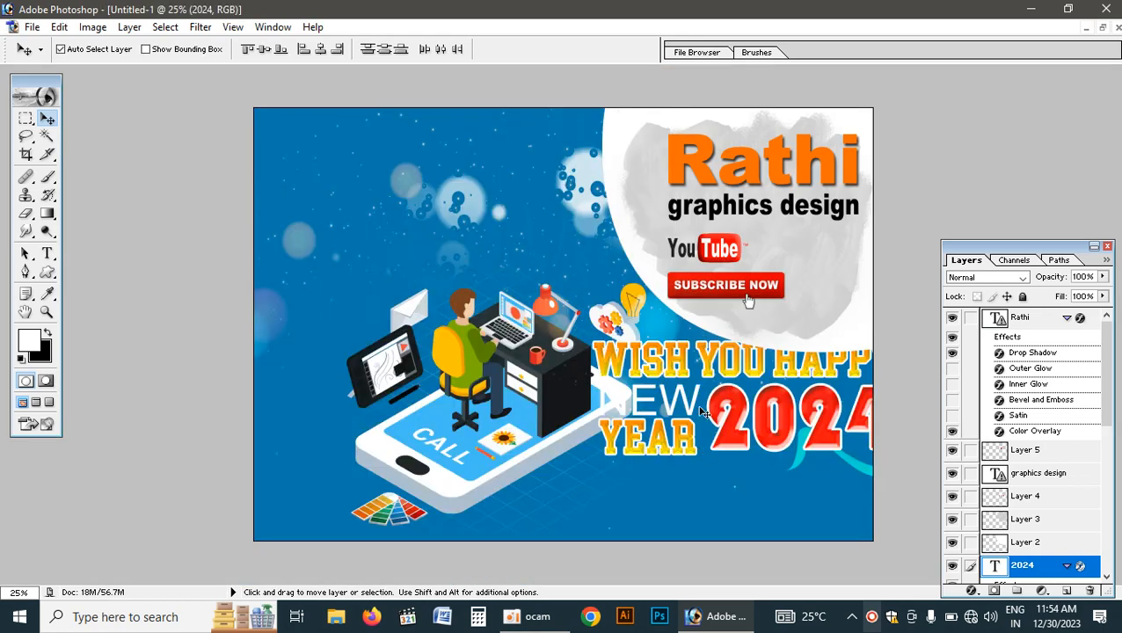
{"action": "left_click_drag", "start_coordinate": [734, 413], "coordinate": [419, 204]}
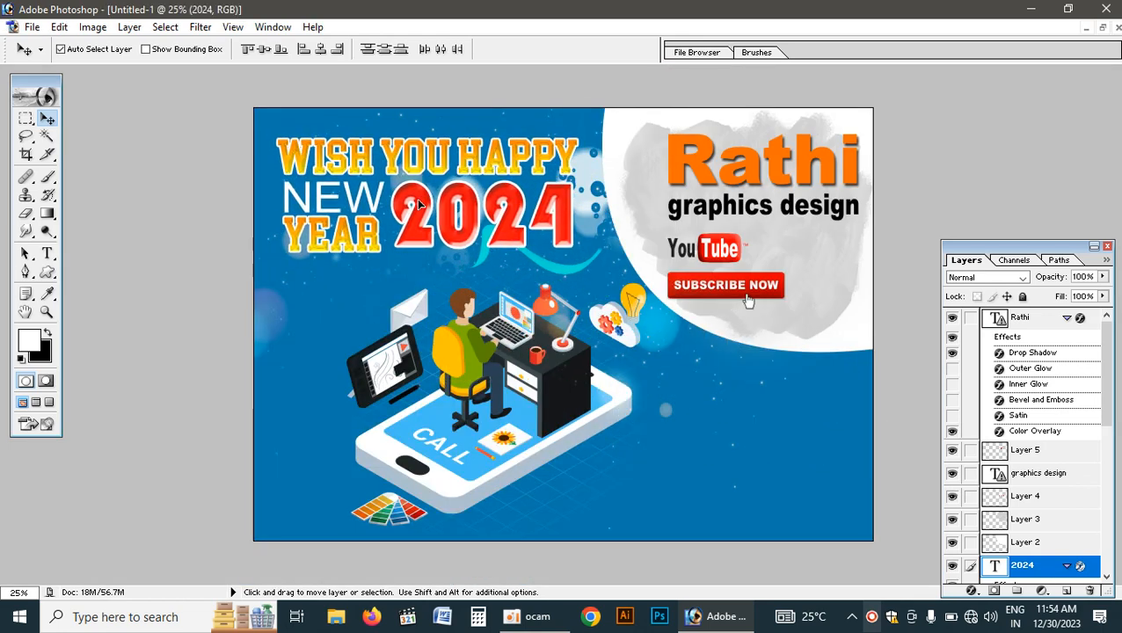
Copy the linked toolbox picture from the banner to the canvas's lower-left edge beside the phone, and shift the greeting text slightly up.
{"action": "left_click", "coordinate": [1104, 28]}
{"action": "left_click", "coordinate": [455, 185]}
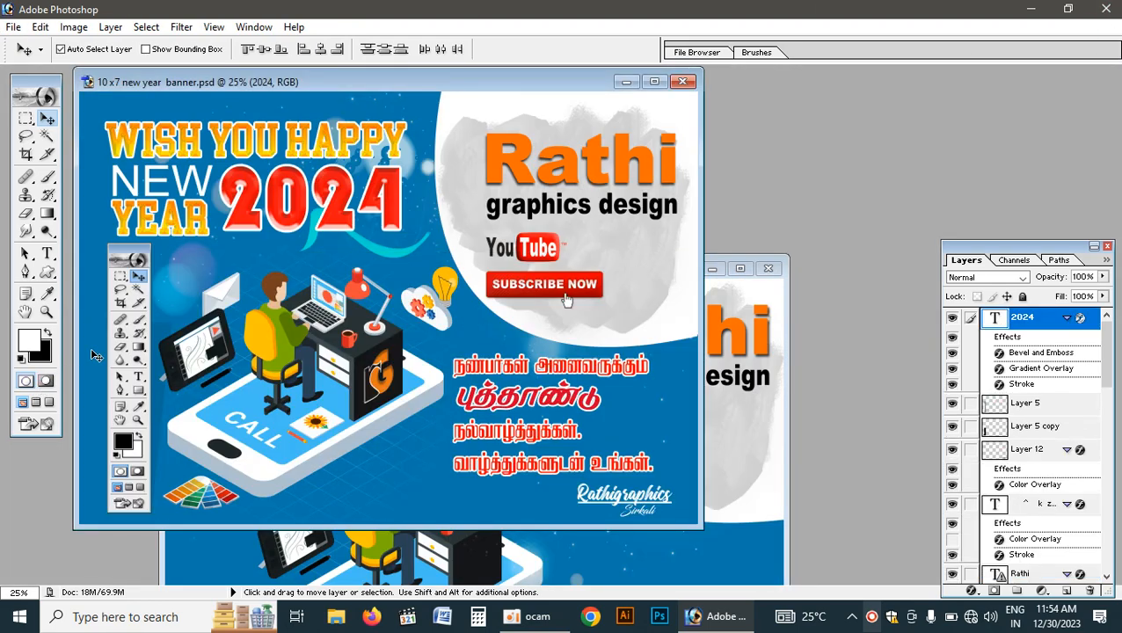
{"action": "left_click_drag", "start_coordinate": [130, 369], "coordinate": [663, 537]}
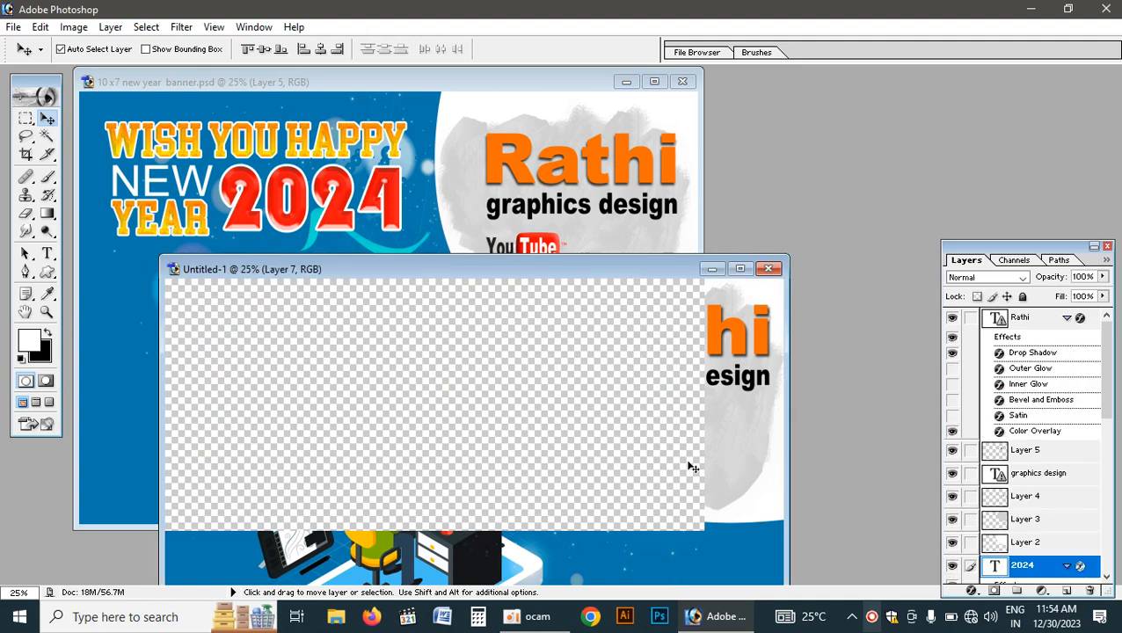
{"action": "left_click", "coordinate": [740, 270]}
{"action": "left_click_drag", "start_coordinate": [753, 436], "coordinate": [304, 393]}
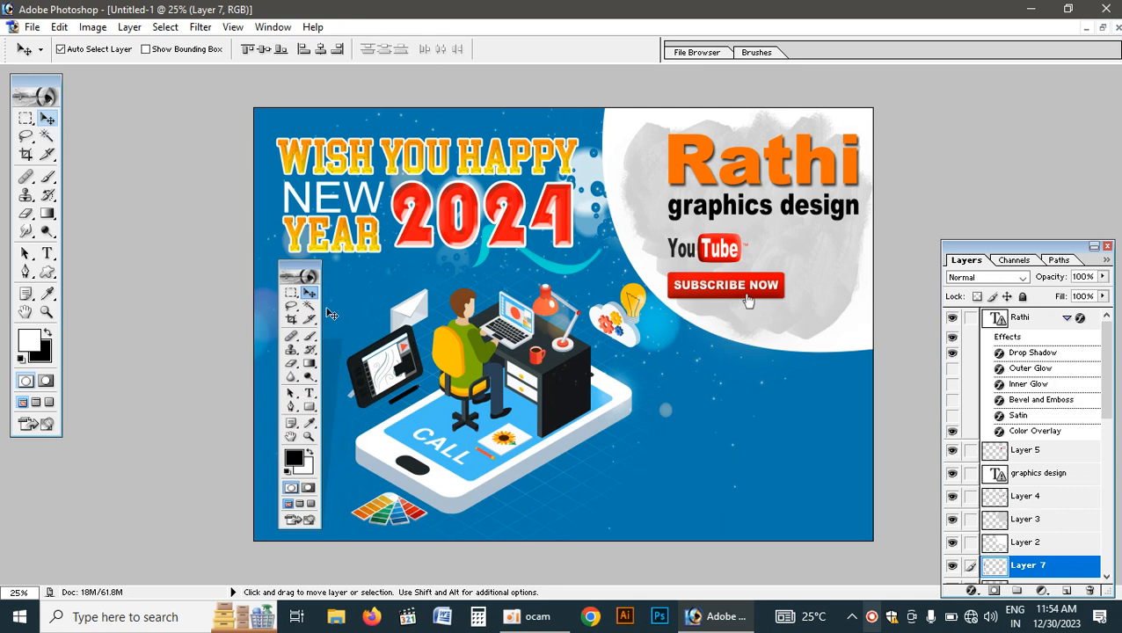
{"action": "left_click_drag", "start_coordinate": [421, 209], "coordinate": [419, 203]}
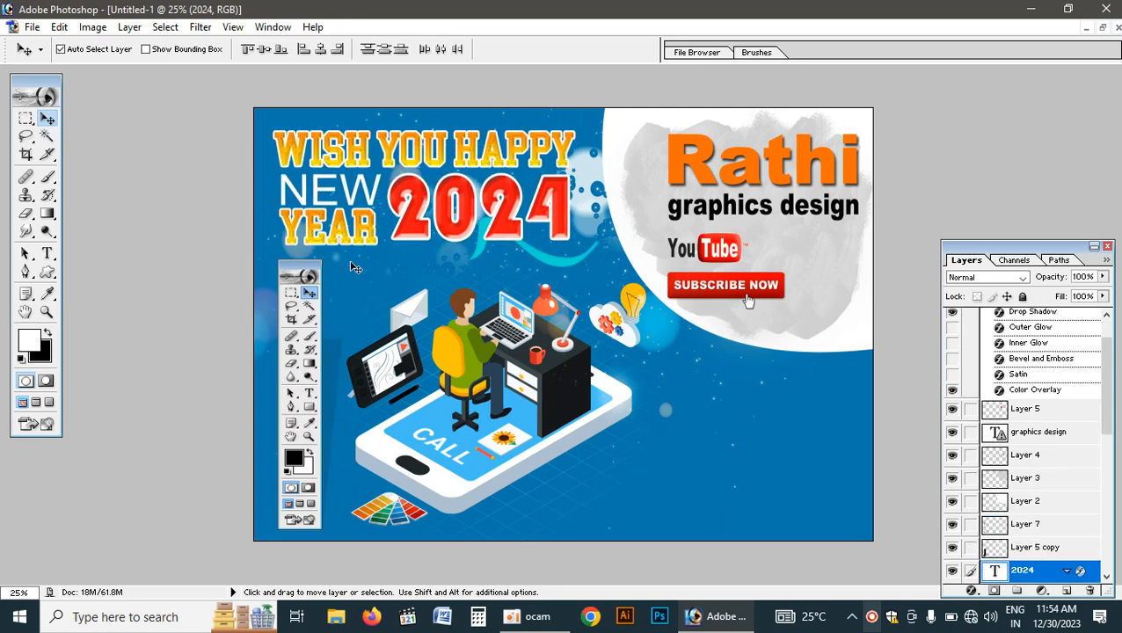
Copy the red Tamil greeting text from the banner into the new document, placing it below the white curved shape beside the phone.
{"action": "left_click", "coordinate": [1103, 27]}
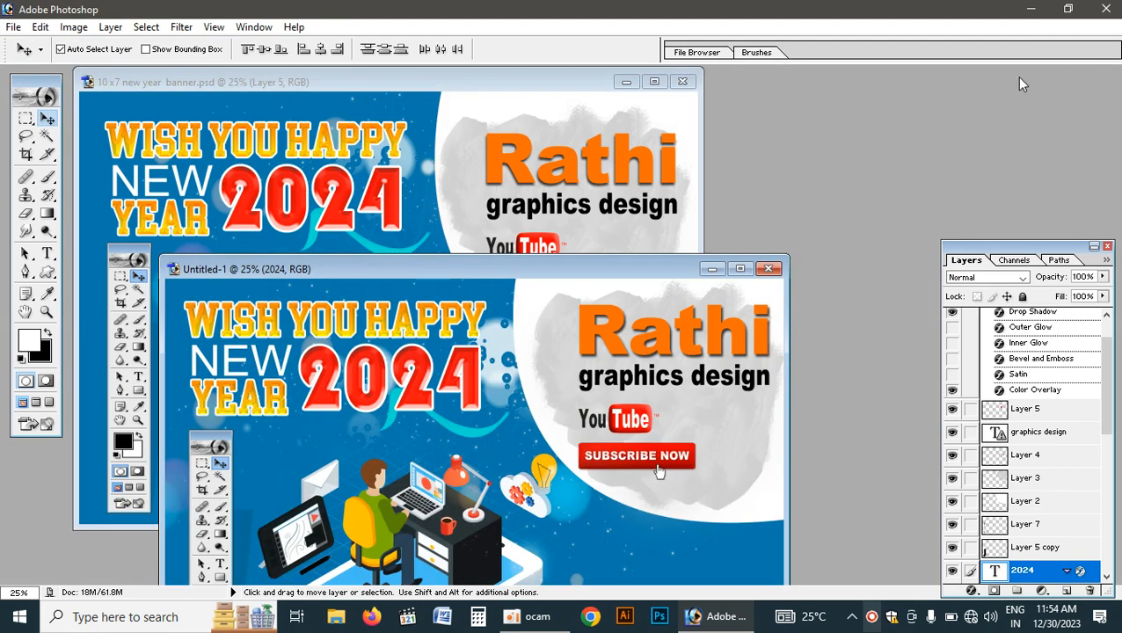
{"action": "left_click", "coordinate": [415, 198]}
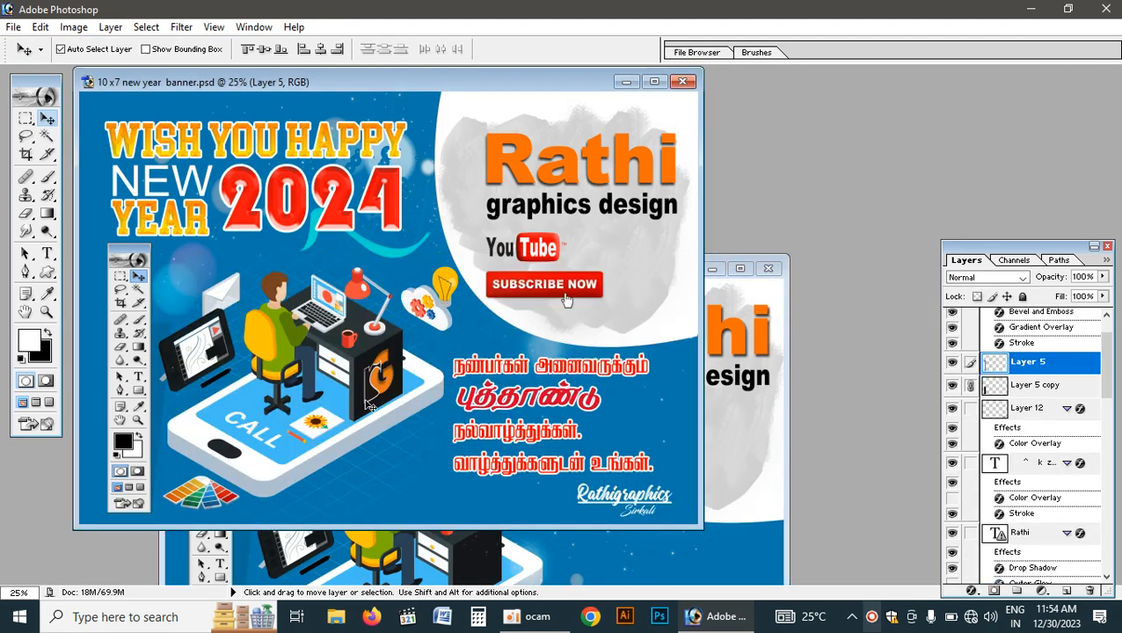
{"action": "left_click_drag", "start_coordinate": [520, 400], "coordinate": [631, 479]}
{"action": "key", "text": "ctrl+z"}
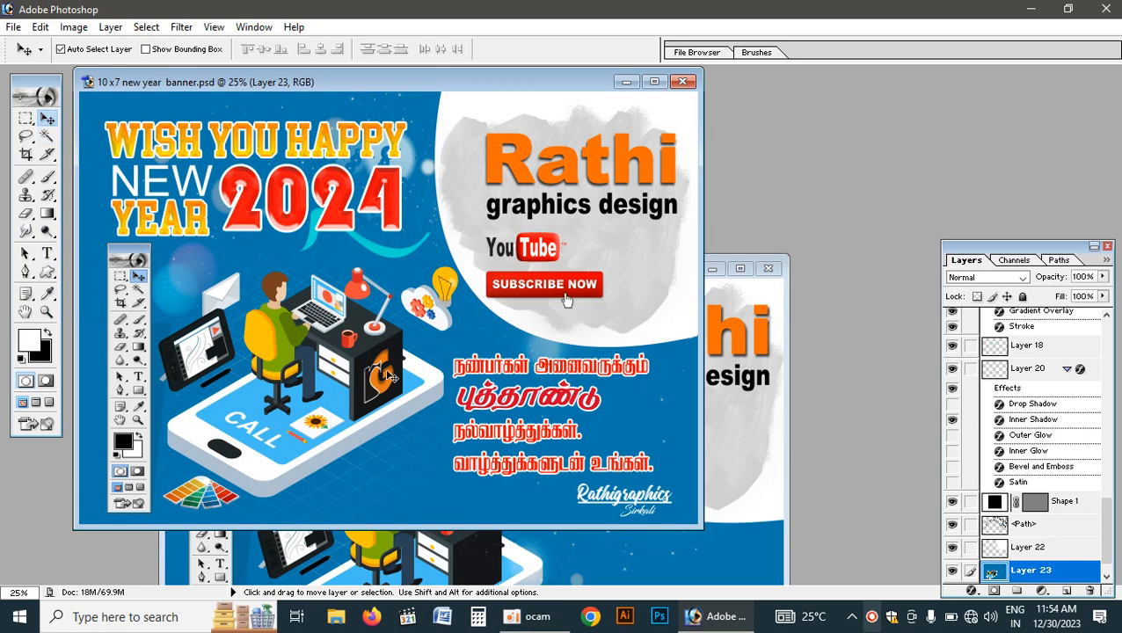
{"action": "left_click_drag", "start_coordinate": [493, 391], "coordinate": [684, 547]}
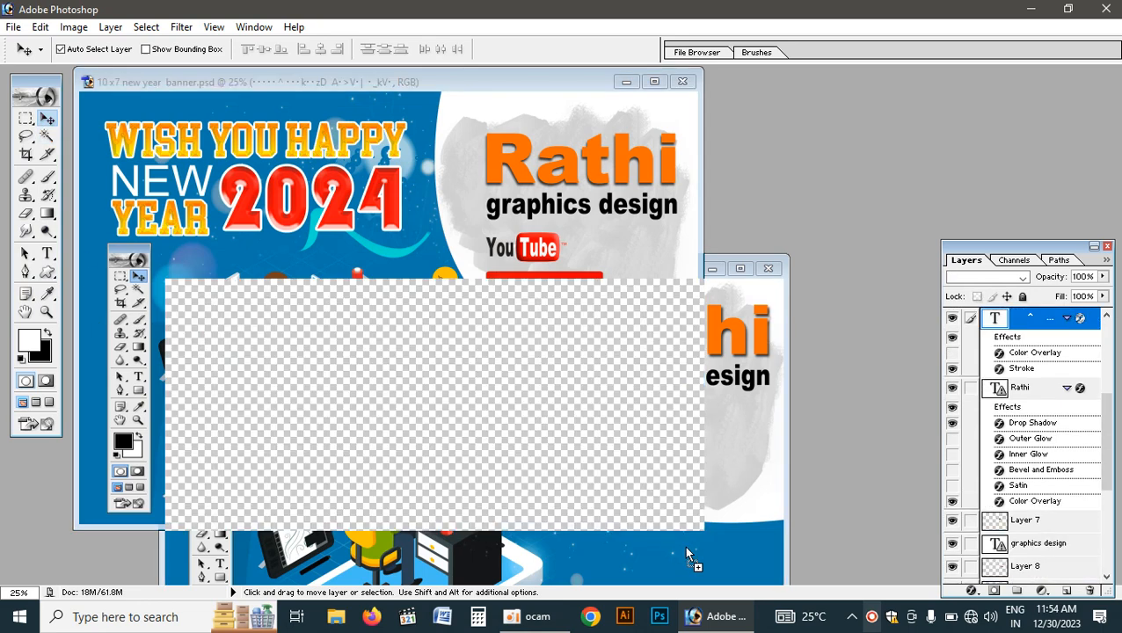
{"action": "left_click", "coordinate": [740, 268]}
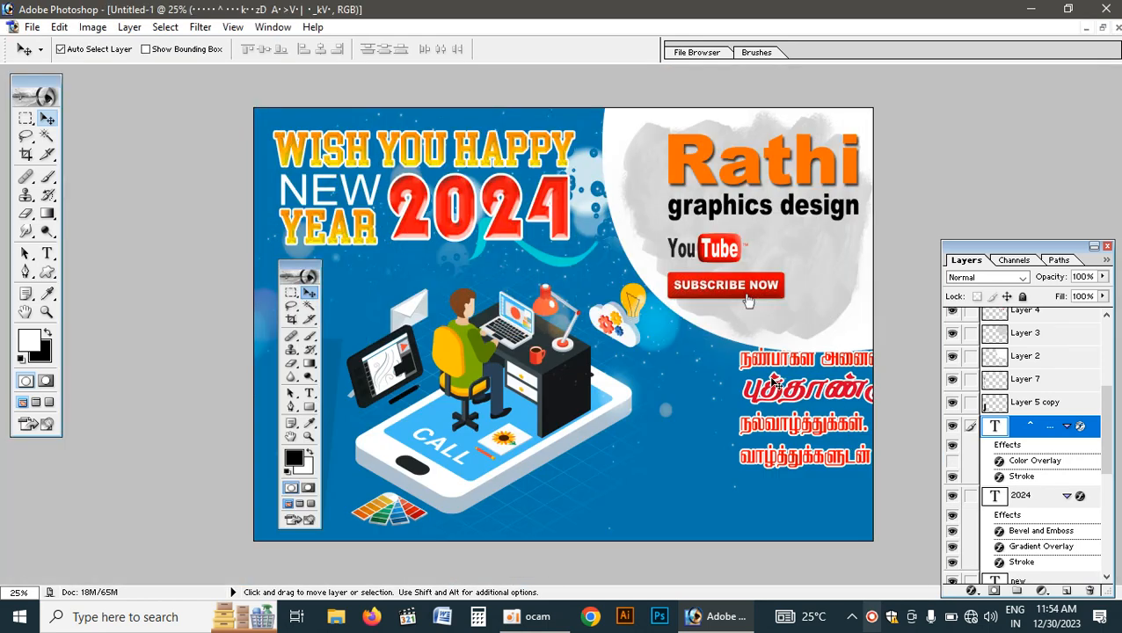
{"action": "left_click_drag", "start_coordinate": [738, 407], "coordinate": [706, 408]}
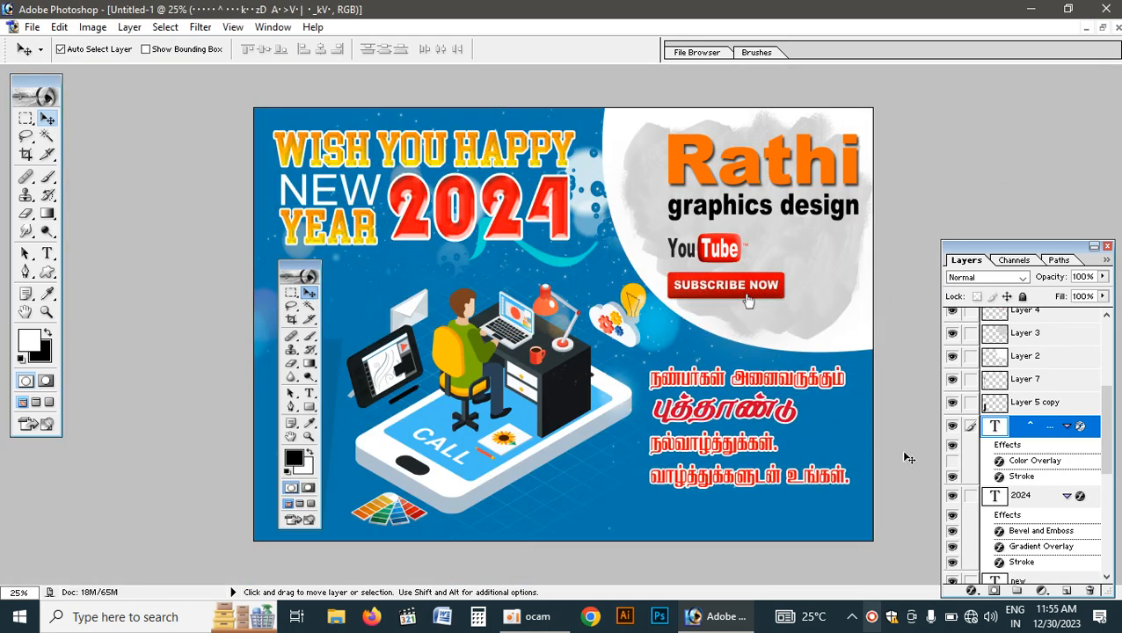
Copy the Rathigraphics Sirkali signature from the banner to below the Tamil text's right end, and select the illustration layer.
{"action": "left_click", "coordinate": [1102, 27]}
{"action": "left_click", "coordinate": [569, 230]}
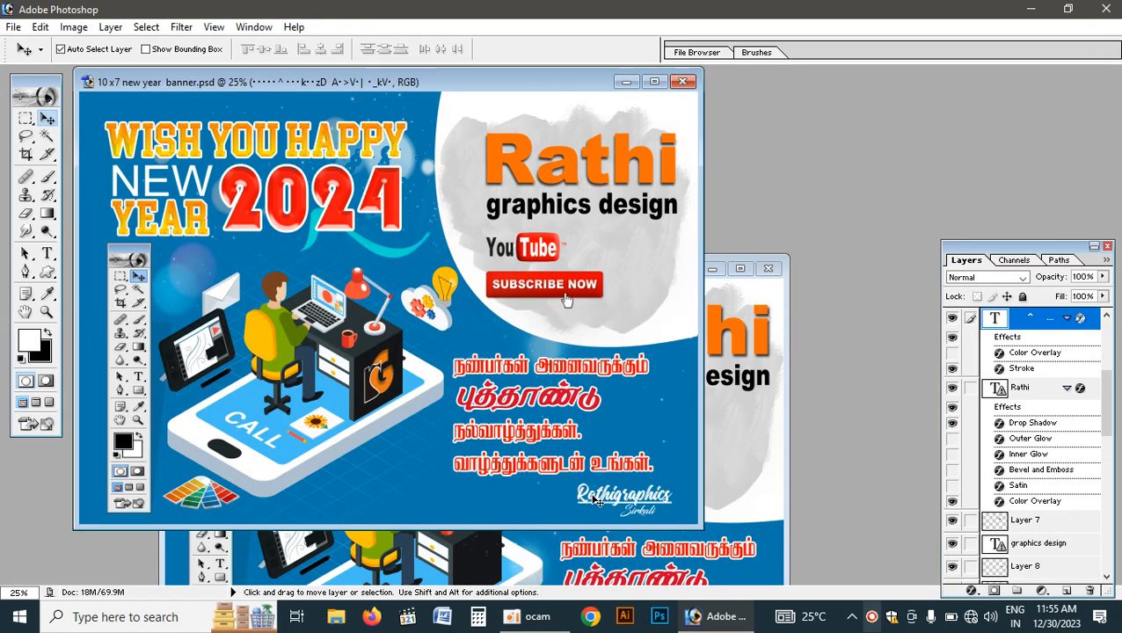
{"action": "left_click", "coordinate": [741, 501]}
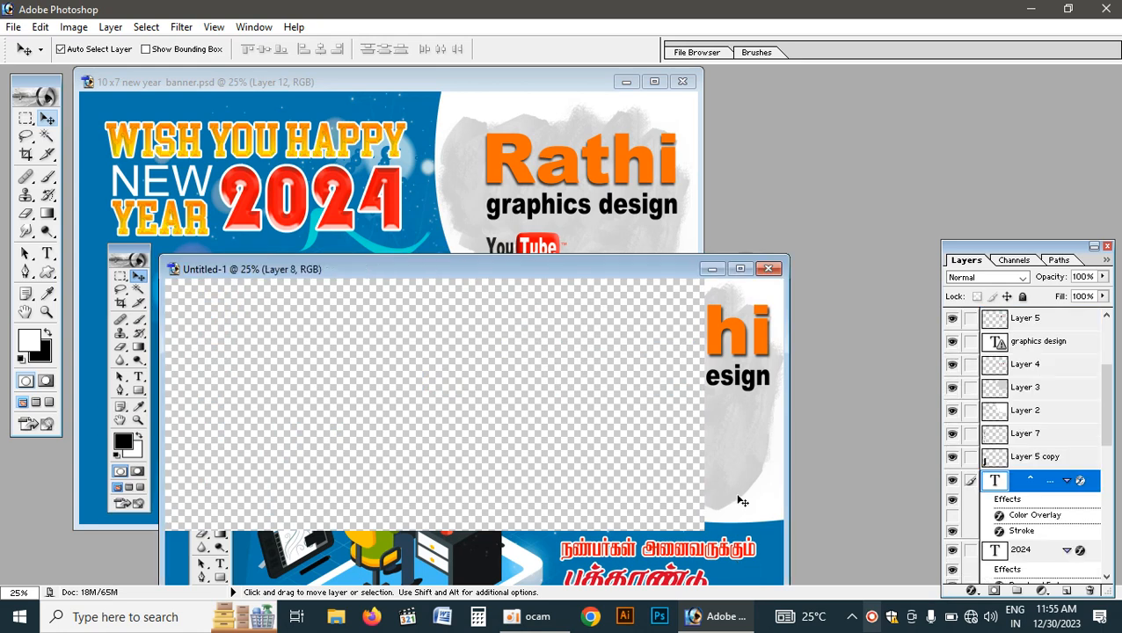
{"action": "left_click", "coordinate": [740, 269]}
{"action": "left_click_drag", "start_coordinate": [848, 397], "coordinate": [765, 508]}
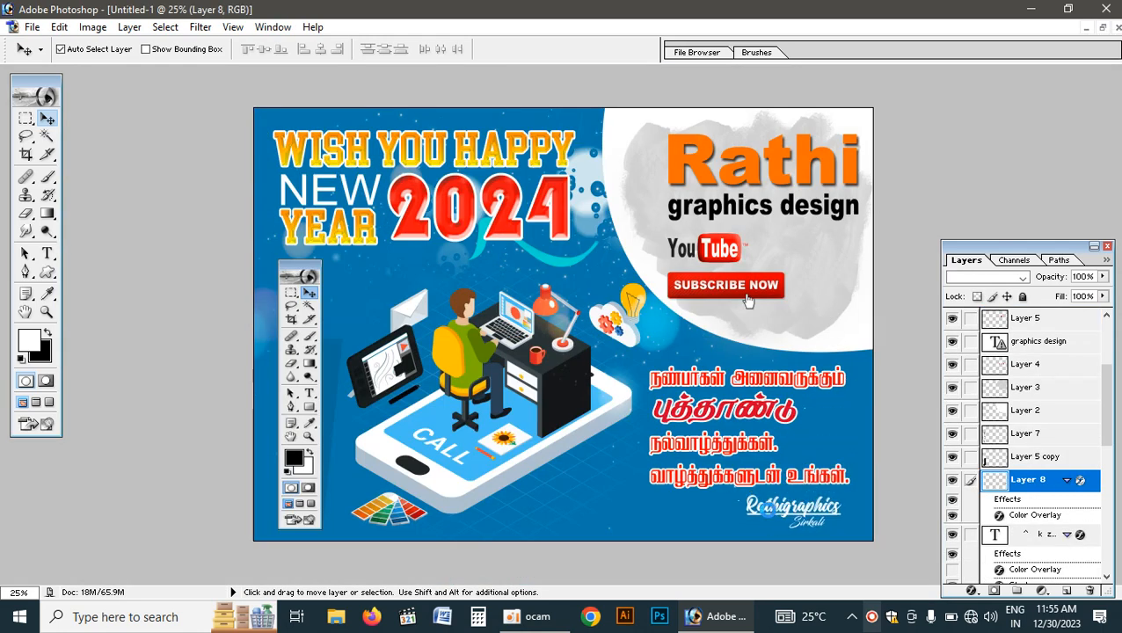
{"action": "left_click", "coordinate": [554, 400]}
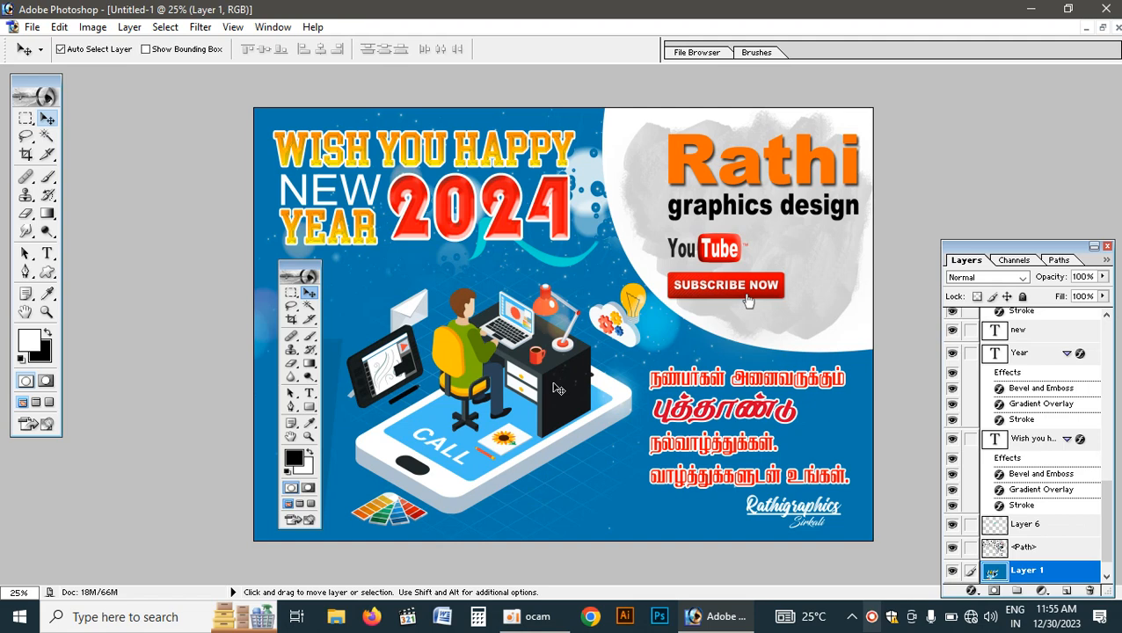